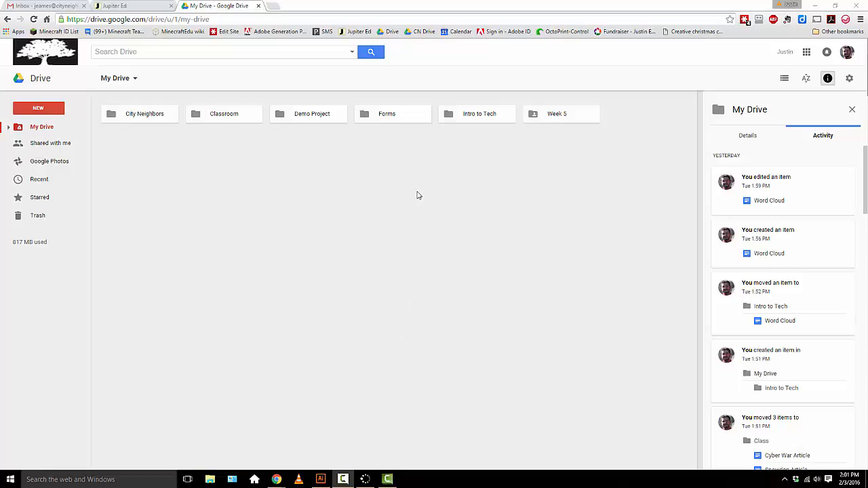
Step: Create a blank Google Sheets spreadsheet in the Intro to Tech folder and name it "Theme Park Spreadsheet"
double_click(468, 121)
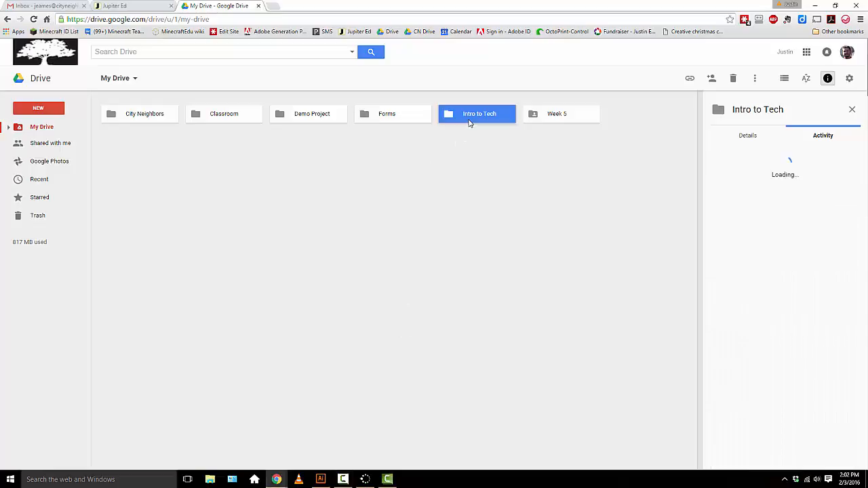
click(38, 110)
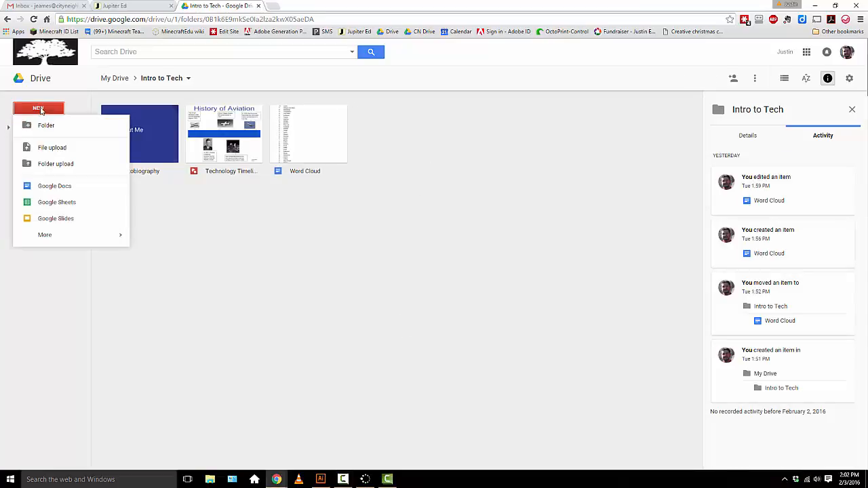
click(91, 207)
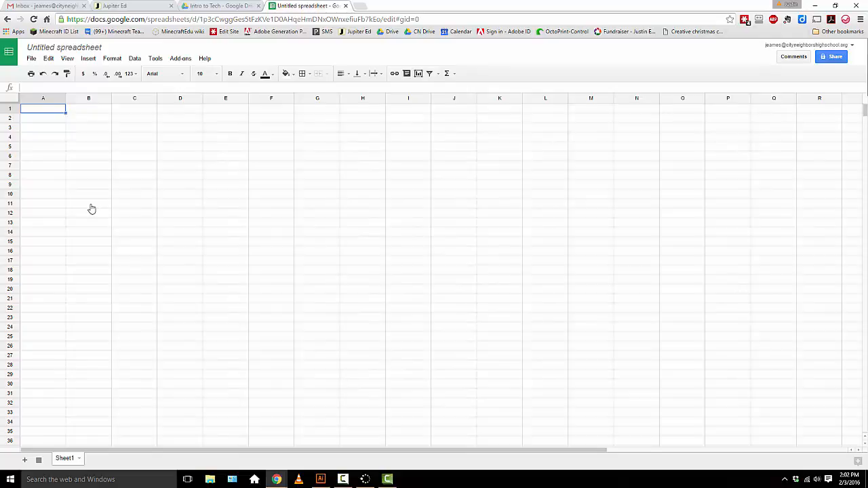
click(62, 49)
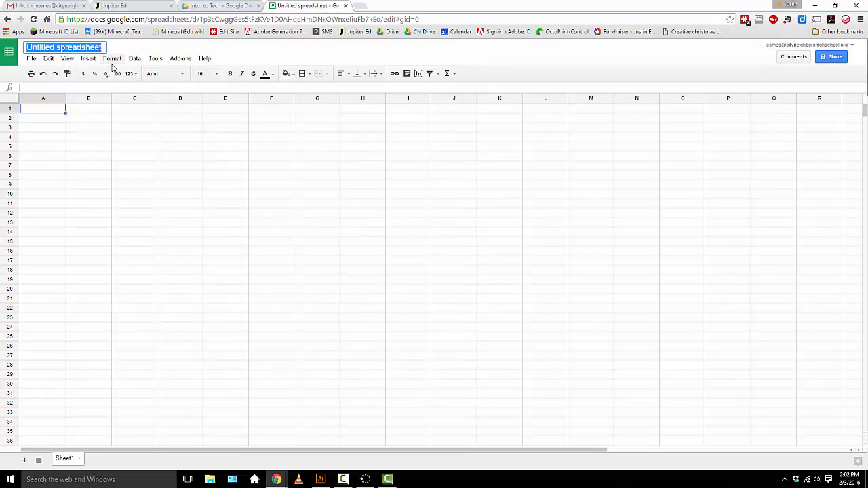
text(Theme Park)
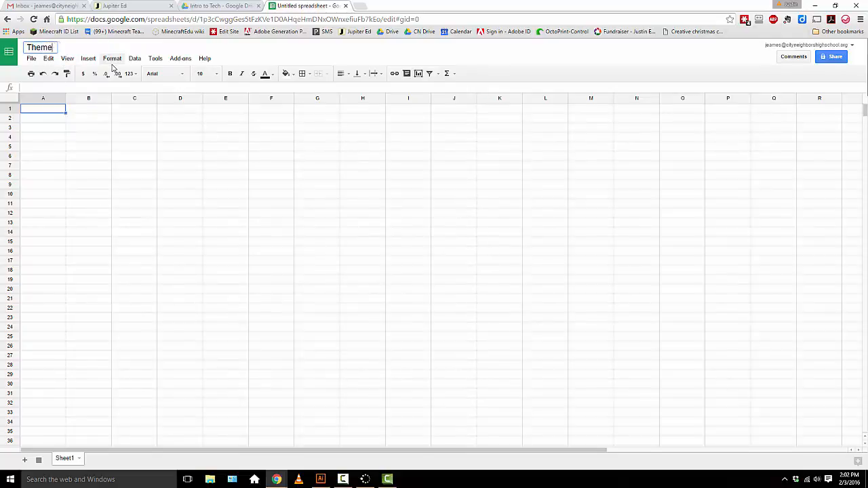
text( Spreadsheet)
key(Return)
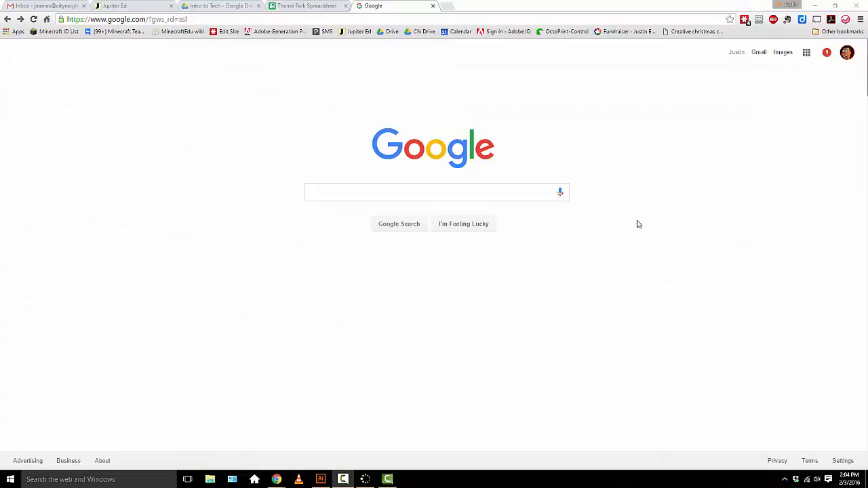
Step: Search Google for "Disney World ticket prices" and open the official Walt Disney World theme park tickets page
click(447, 190)
text(D)
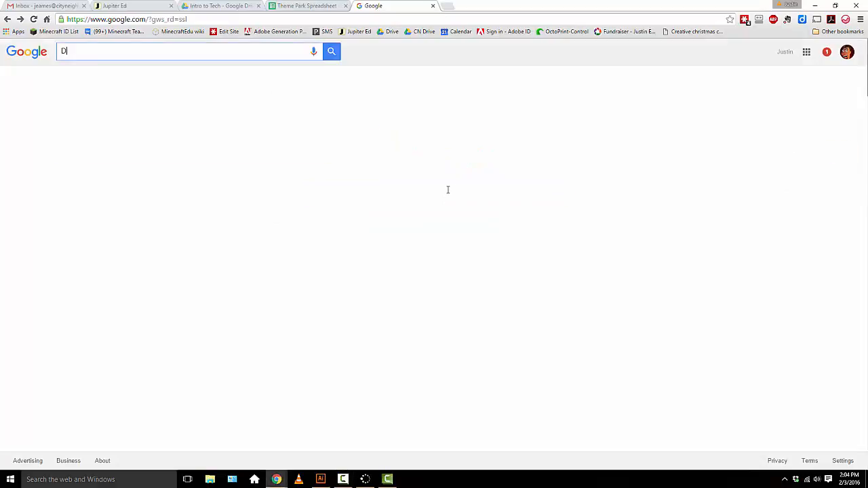
text(isney World)
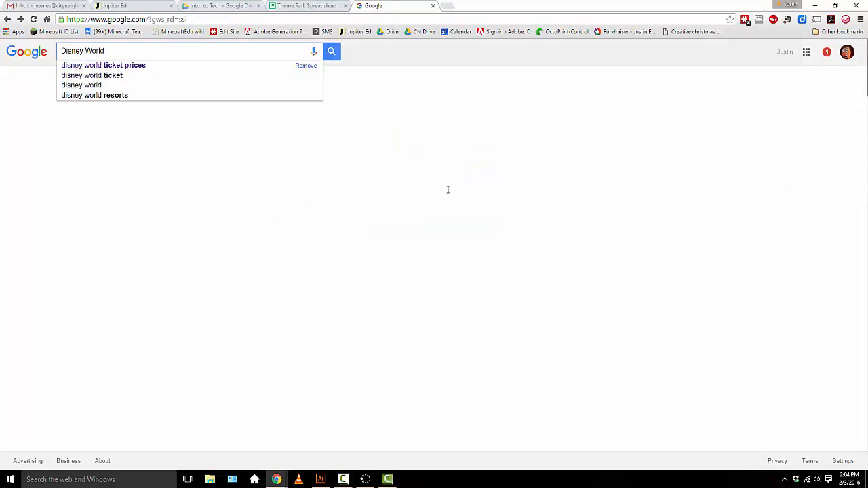
text( tic)
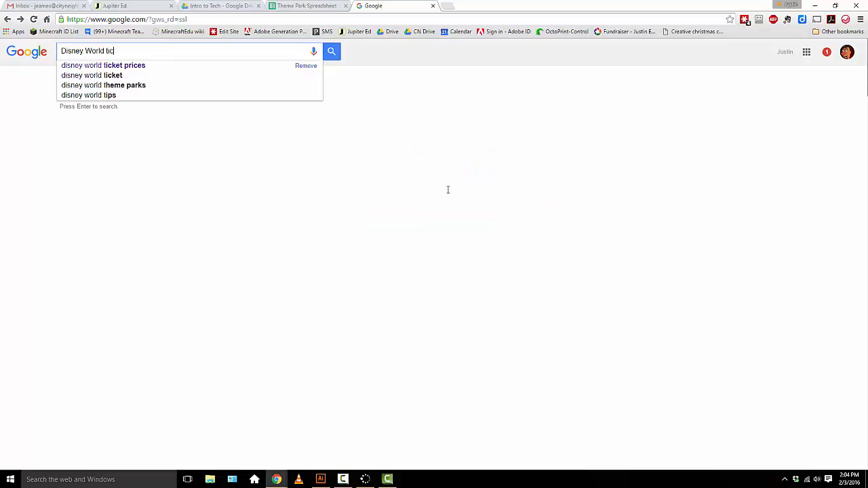
text(ket prices)
key(Return)
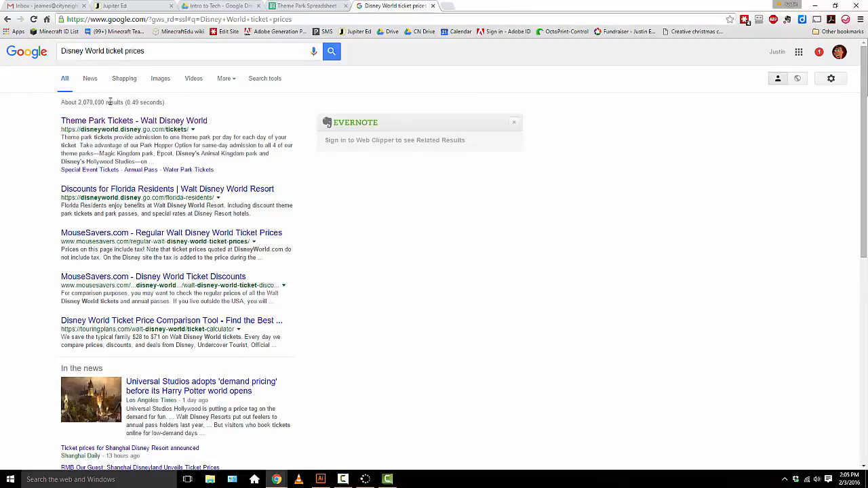
click(120, 125)
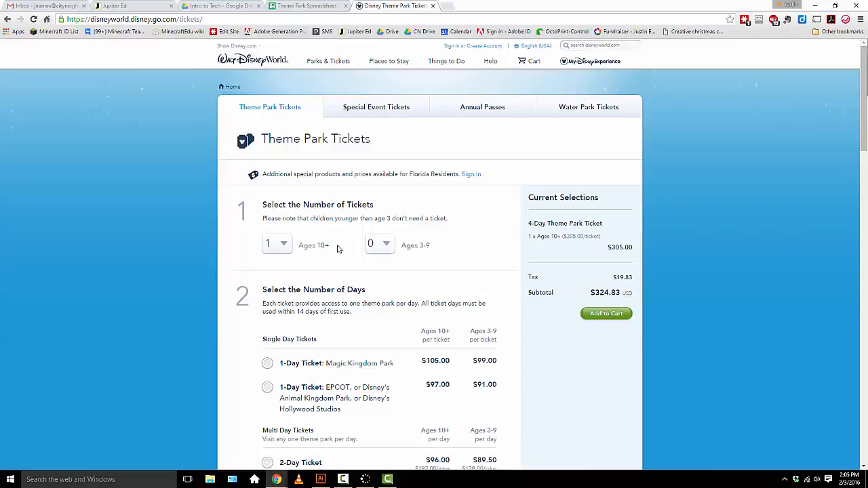
Step: Select the 1-Day Ticket for Magic Kingdom Park and check the price summary for one visitor aged 10+
scroll(251, 203, down, 2)
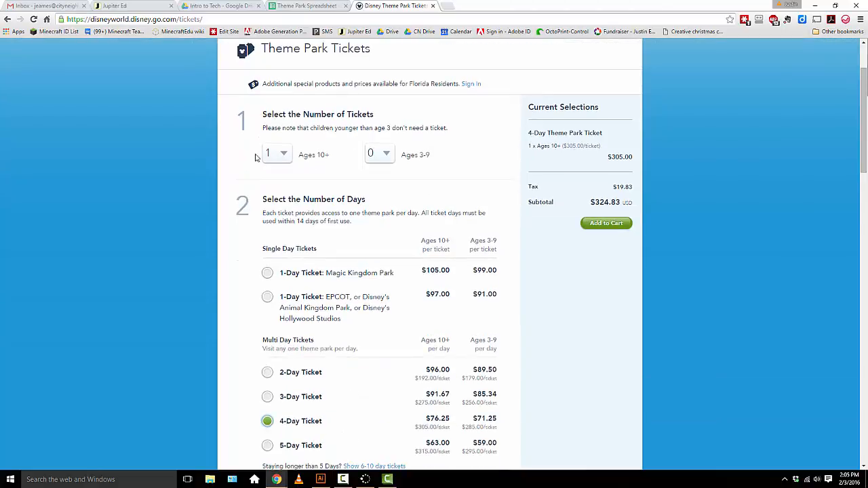
scroll(257, 152, down, 2)
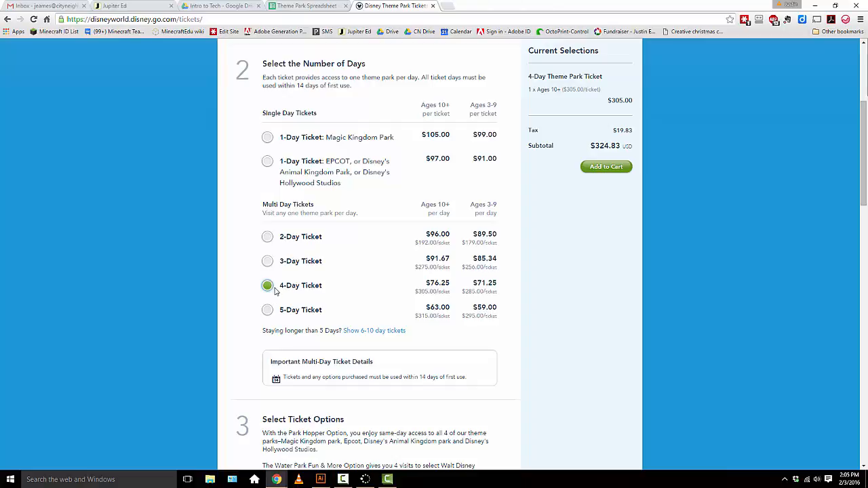
click(268, 138)
scroll(291, 171, up, 4)
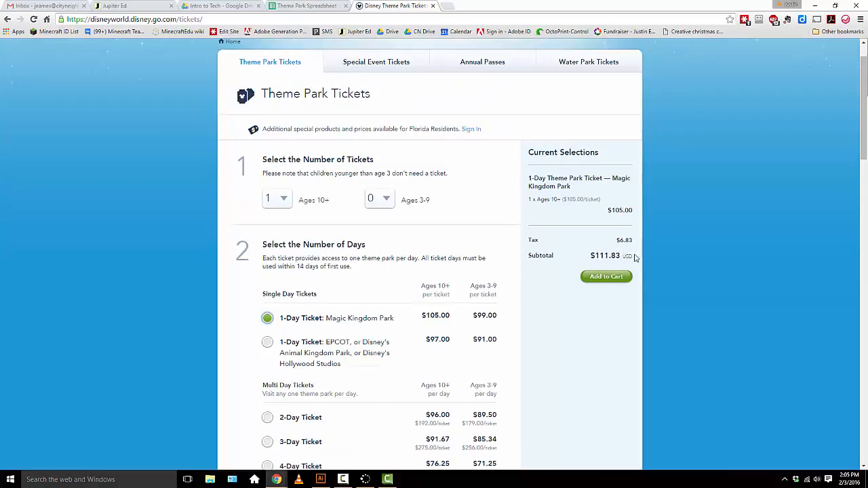
Step: Return to the Theme Park Spreadsheet and enter the header "Theme Park" in cell A1
click(293, 6)
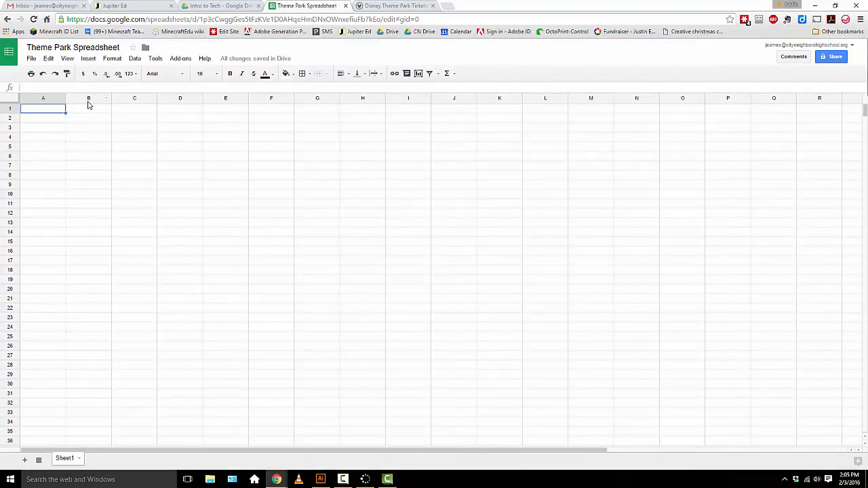
text(Theme Park)
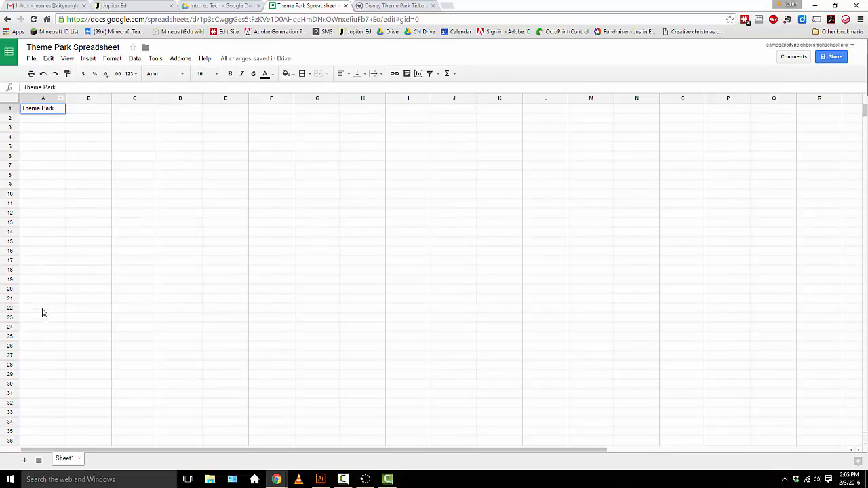
click(10, 109)
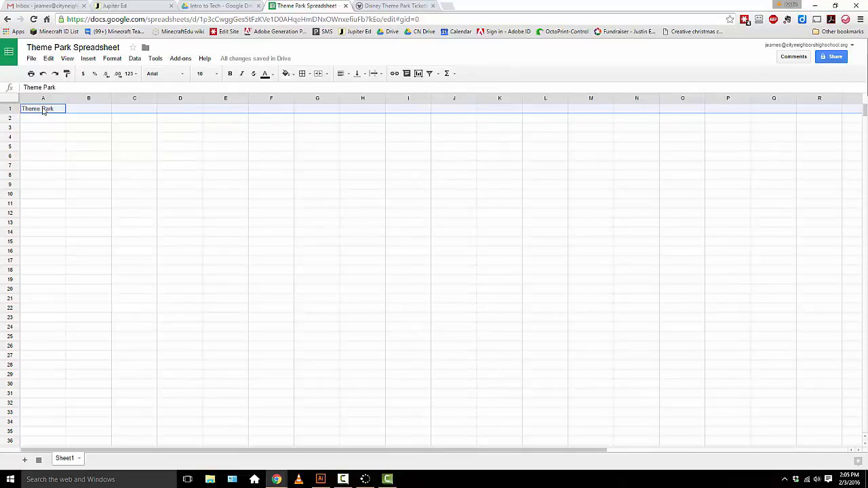
click(22, 110)
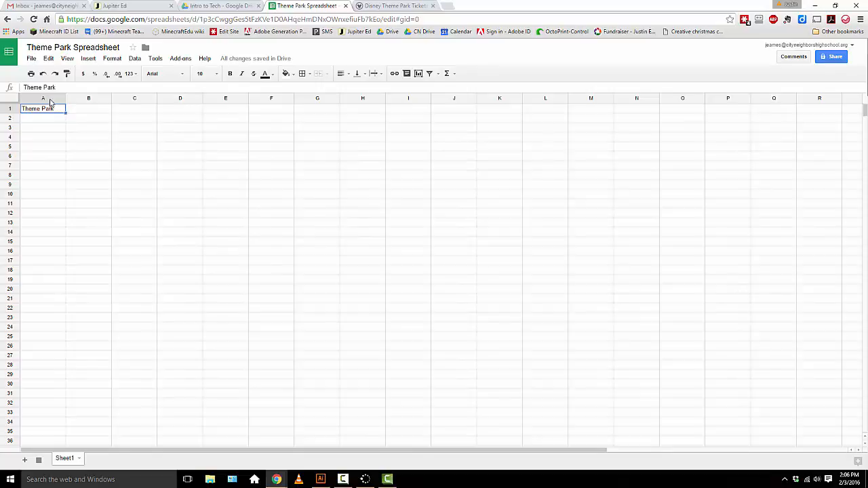
click(133, 156)
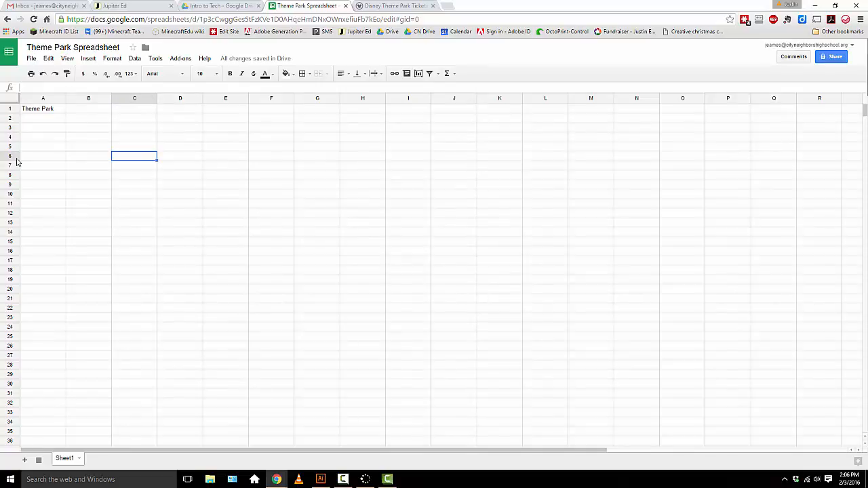
click(52, 109)
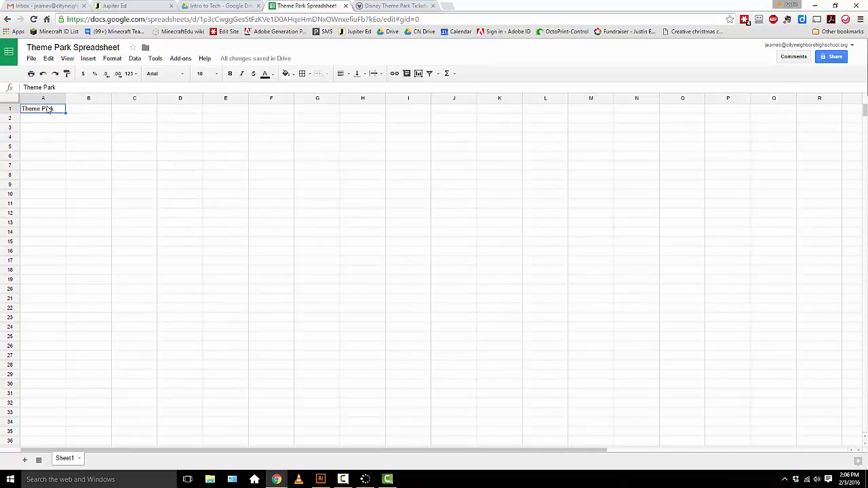
Step: Enter the header "Price" in cell B1 and make both headers in row 1 bold
click(89, 109)
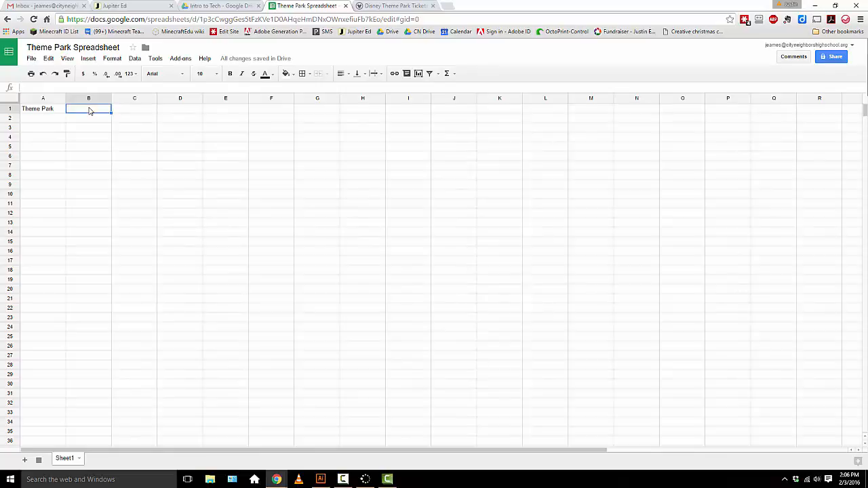
text(Price)
click(34, 114)
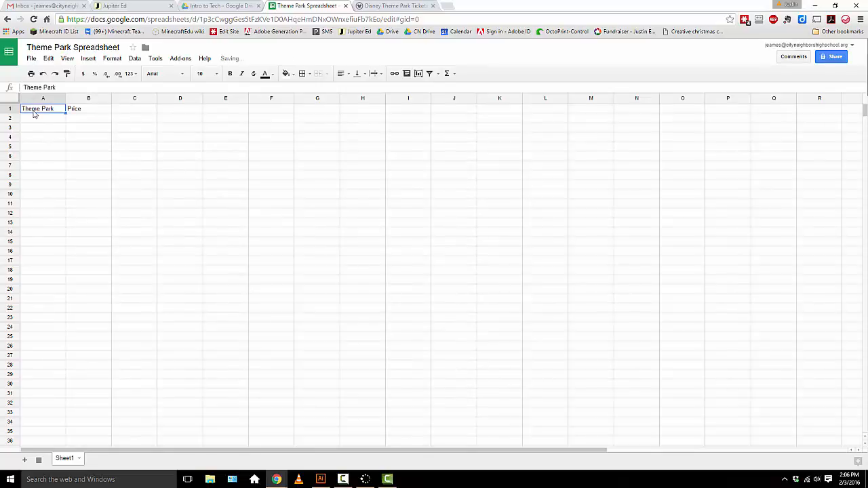
click(231, 75)
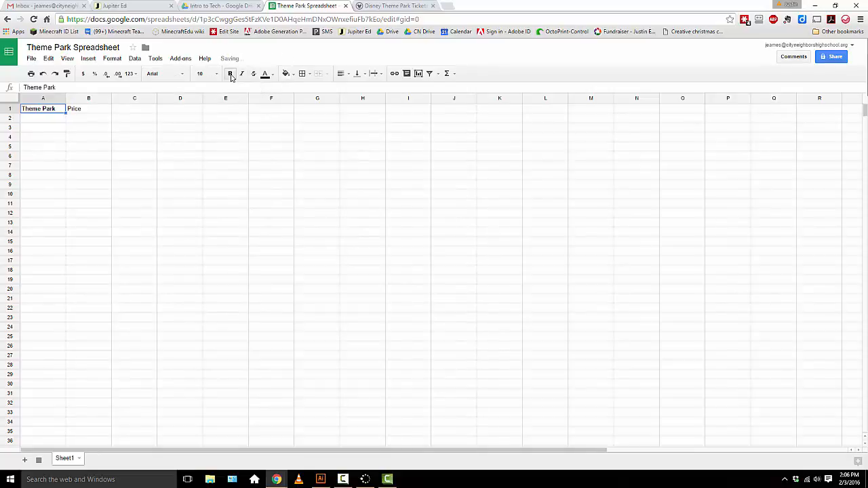
click(76, 110)
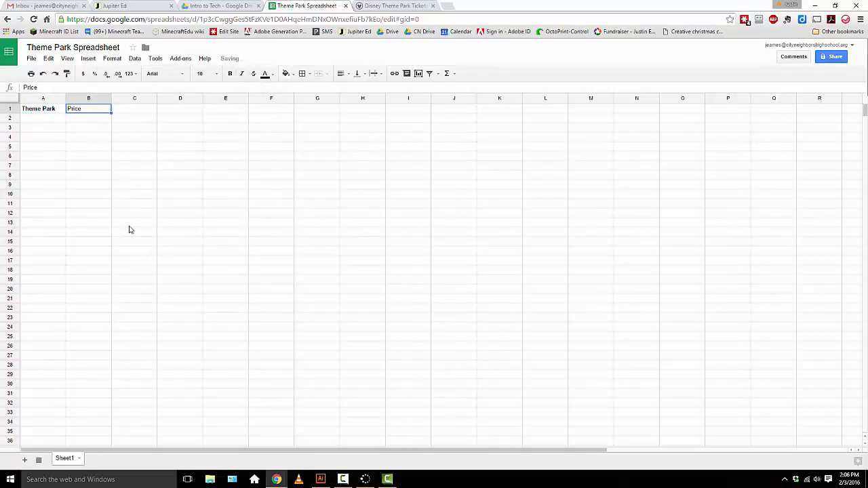
click(230, 75)
Step: Enter "Disney World - Magic Kingdom" in cell A2 as the first theme park
click(43, 118)
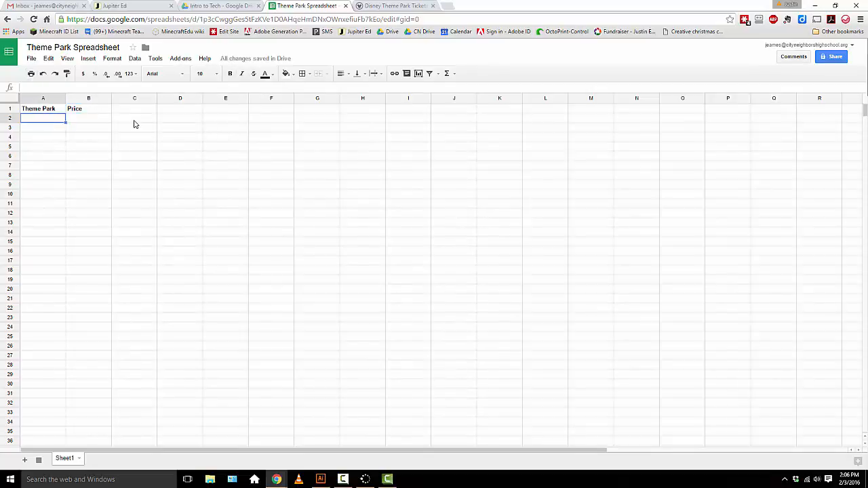
text(Disney World)
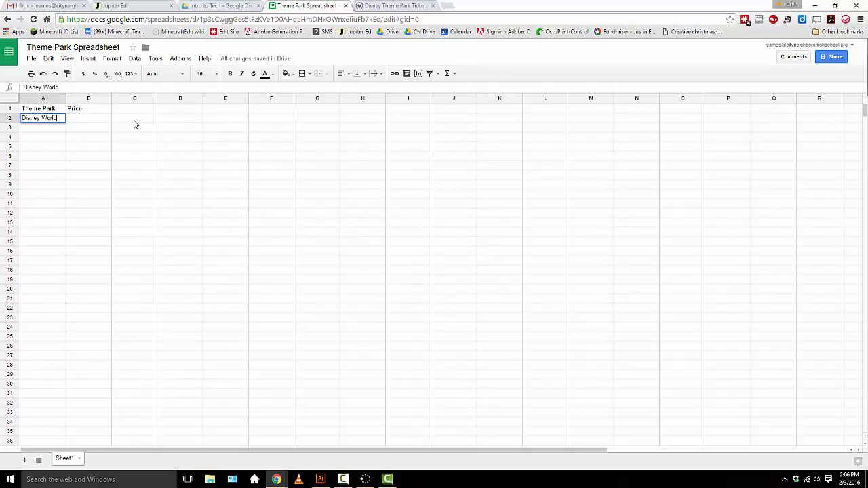
text( - Magic King)
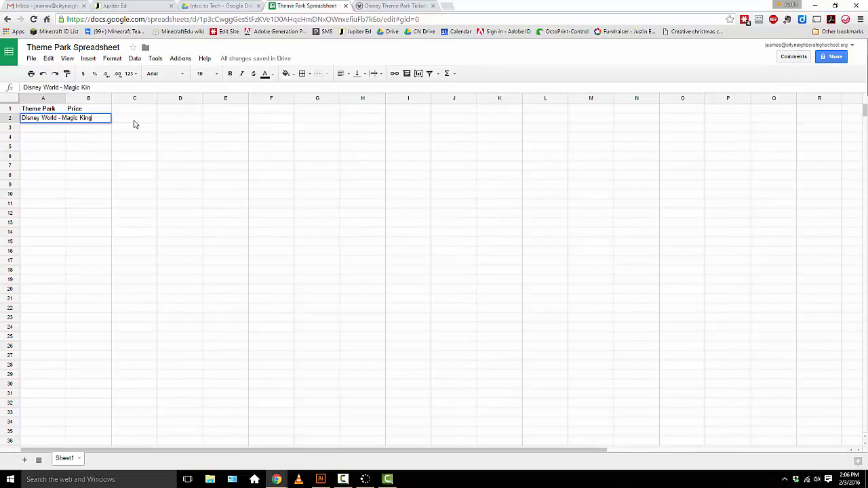
text(dom)
click(98, 130)
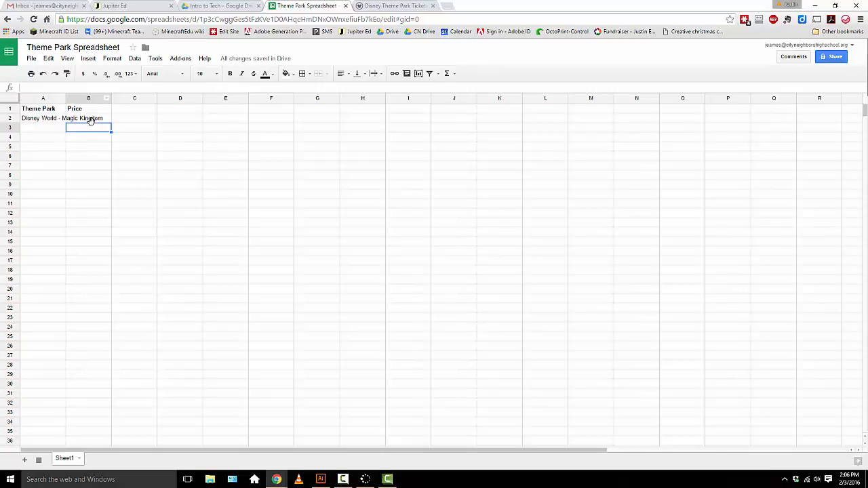
Step: Fit the width of column A to its contents so the full park name fits
click(67, 98)
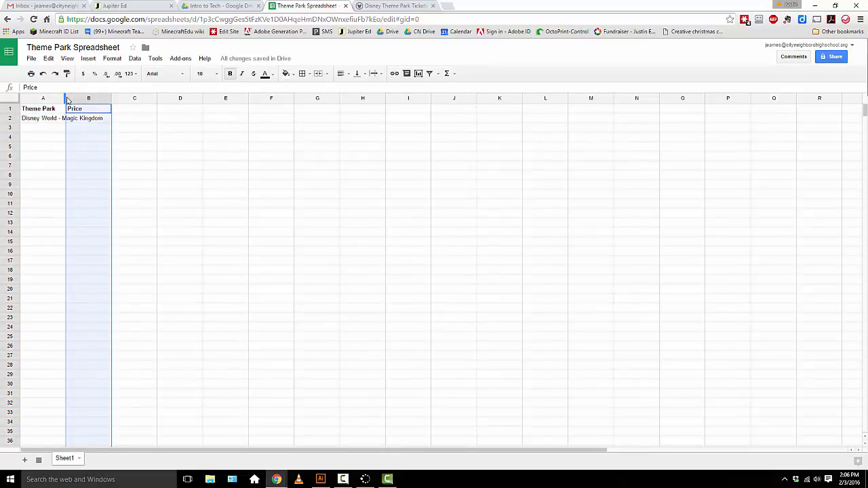
mouse_move(66, 98)
mouse_down()
mouse_move(112, 108)
mouse_move(112, 99)
mouse_move(59, 99)
mouse_up()
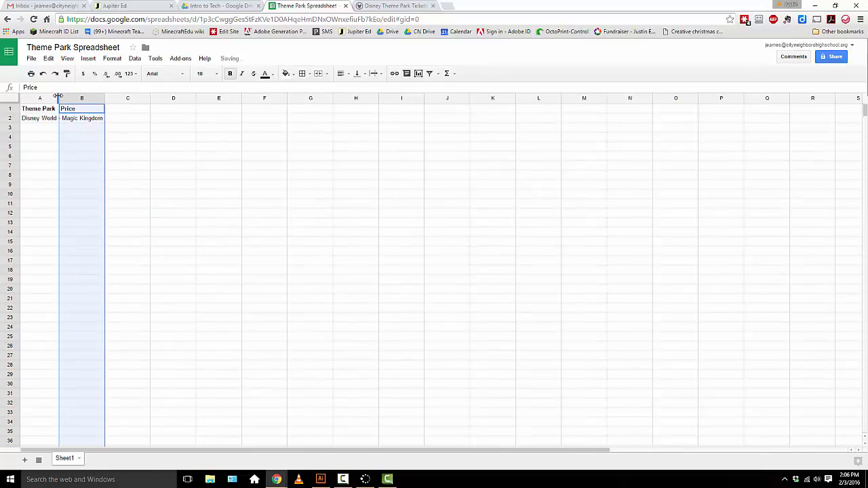
double_click(58, 96)
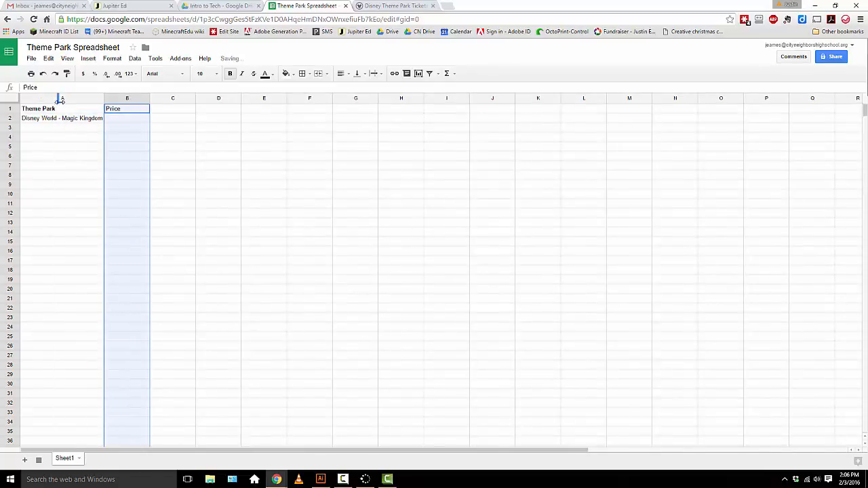
Step: Check the Magic Kingdom ticket subtotal including tax on the Disney tickets page and enter $111.83 as its price in cell B2
click(114, 119)
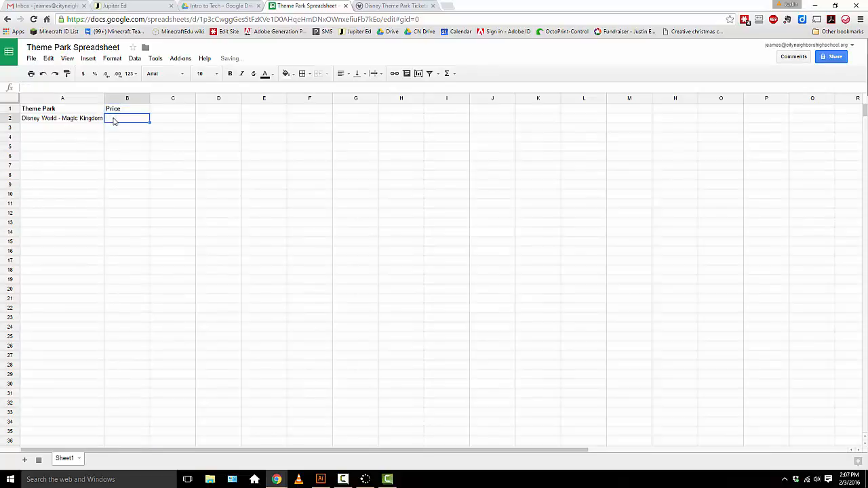
click(392, 5)
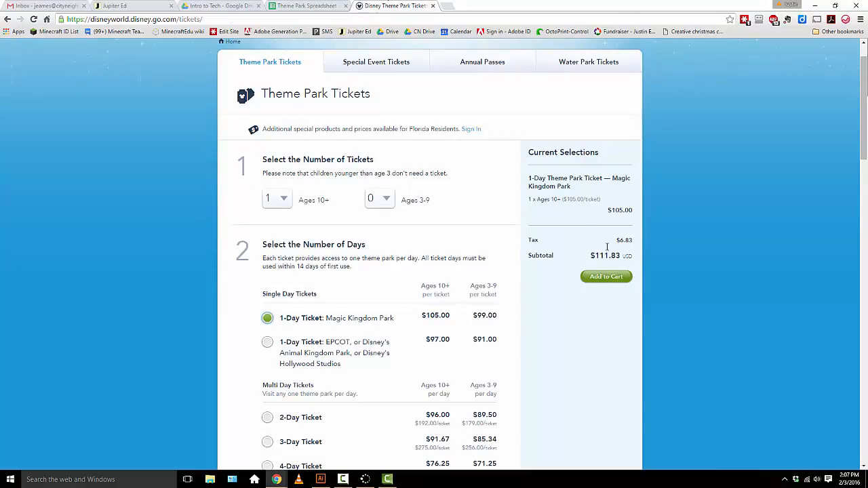
click(308, 6)
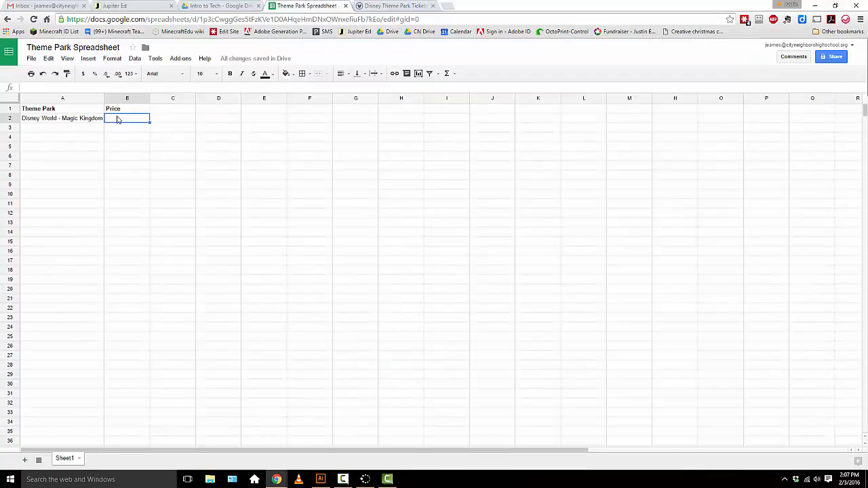
text($11.8)
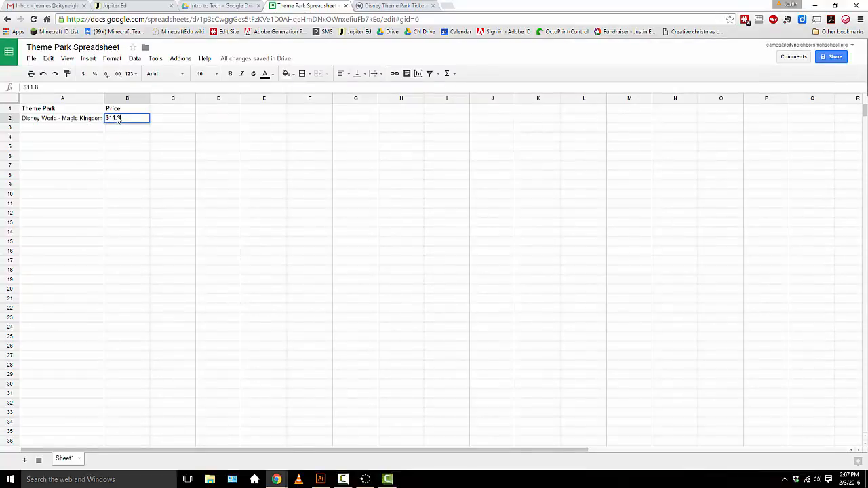
text(3)
key(Left)
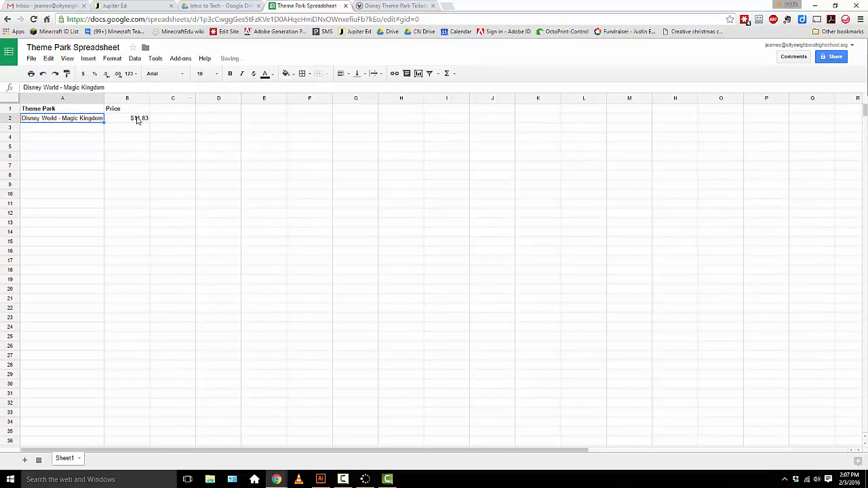
click(138, 120)
click(25, 87)
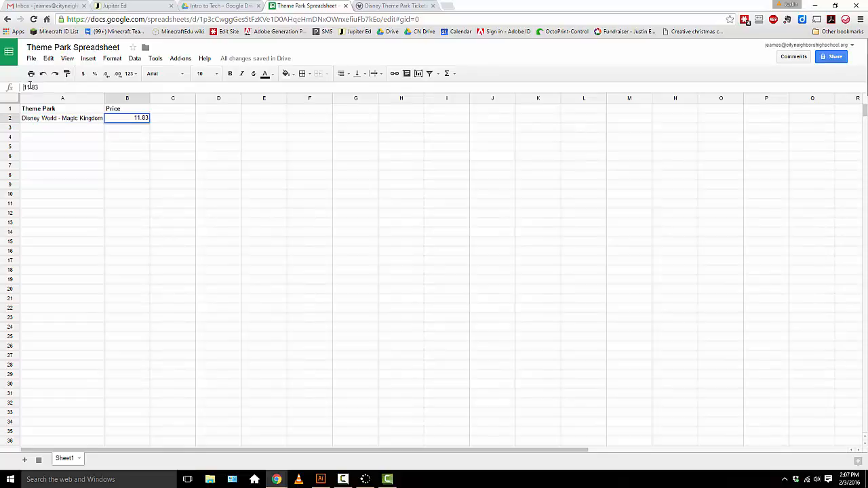
text(1)
click(133, 130)
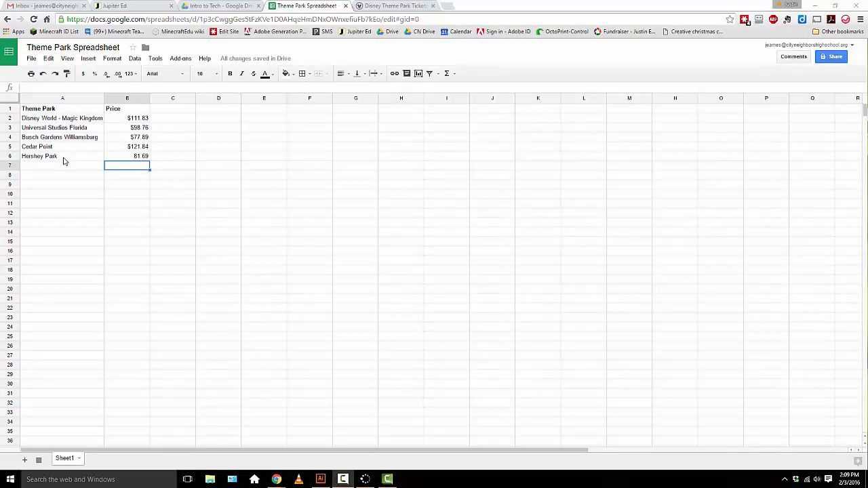
Step: Review the other parks' prices in cells B3 to B6, look at the Disney tickets page again, and return to the spreadsheet
click(131, 130)
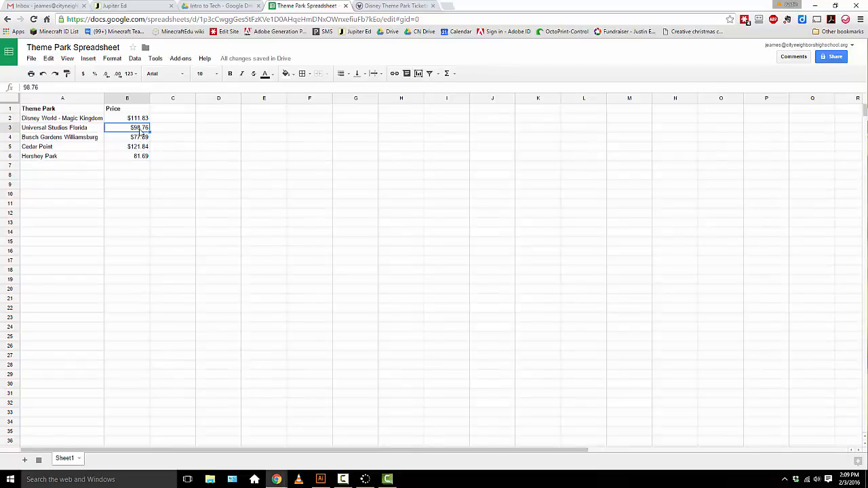
click(139, 138)
click(139, 146)
click(138, 157)
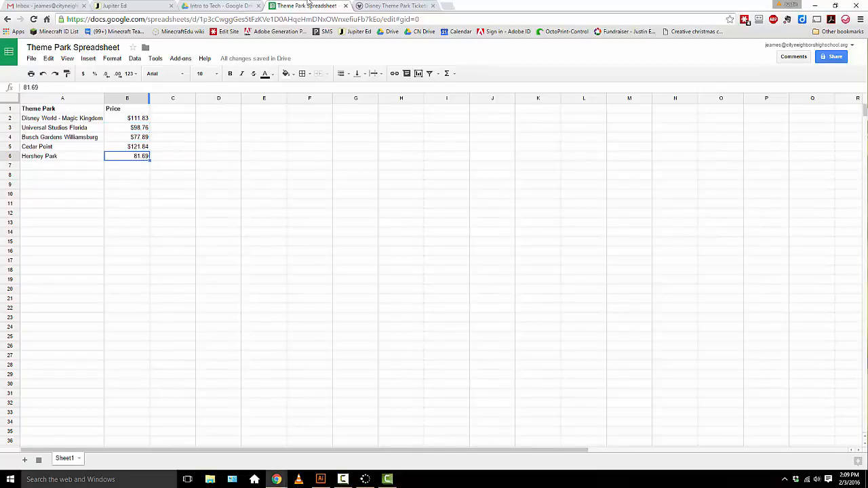
click(410, 6)
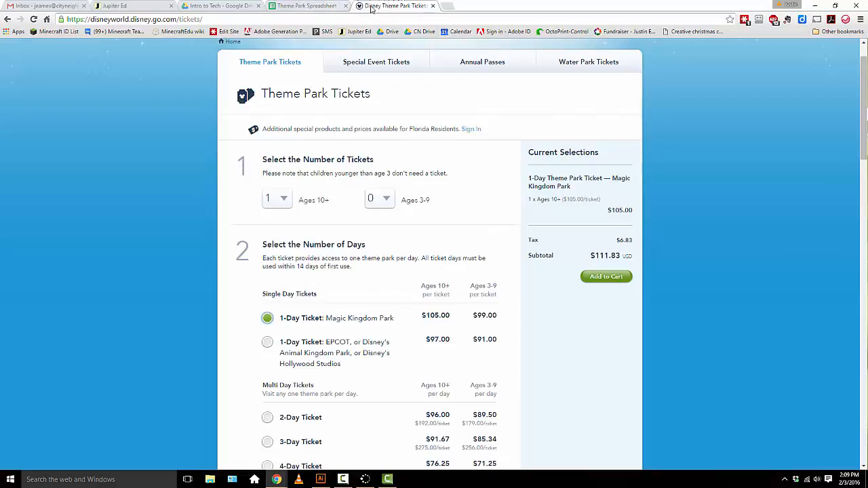
click(307, 5)
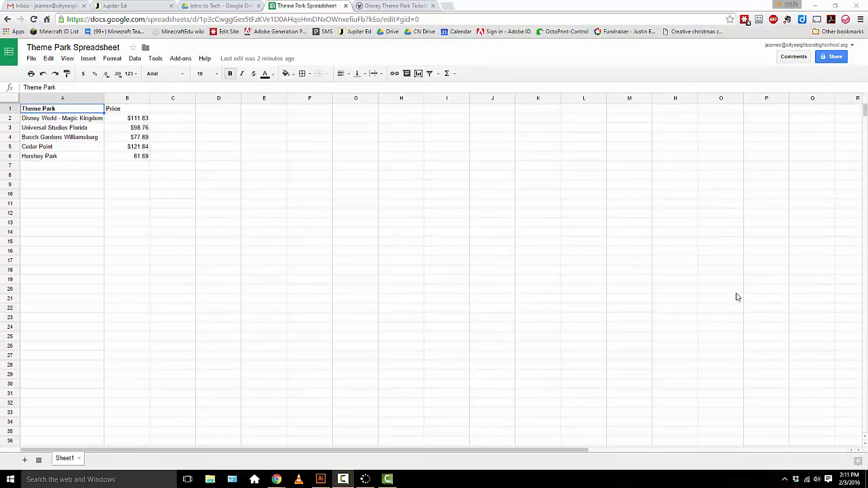
Step: Enter the labels "Admission Total" in cell A8 and "Admission Average" in cell A9
click(58, 178)
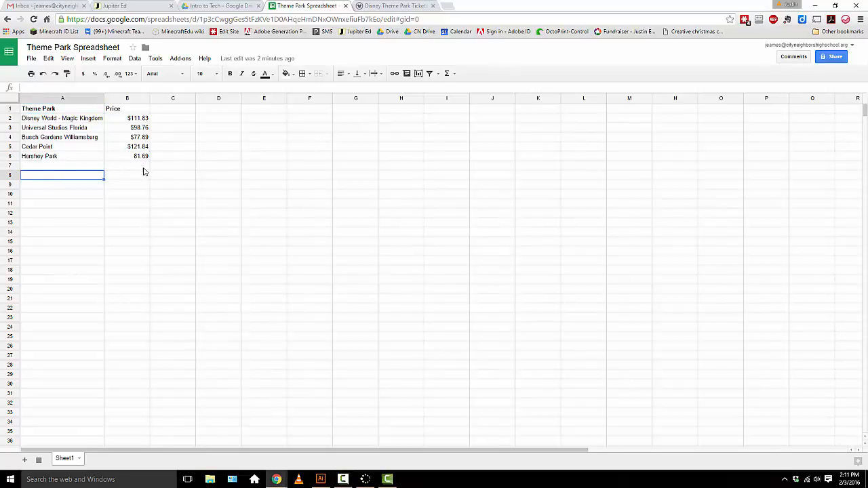
text(Admission Total)
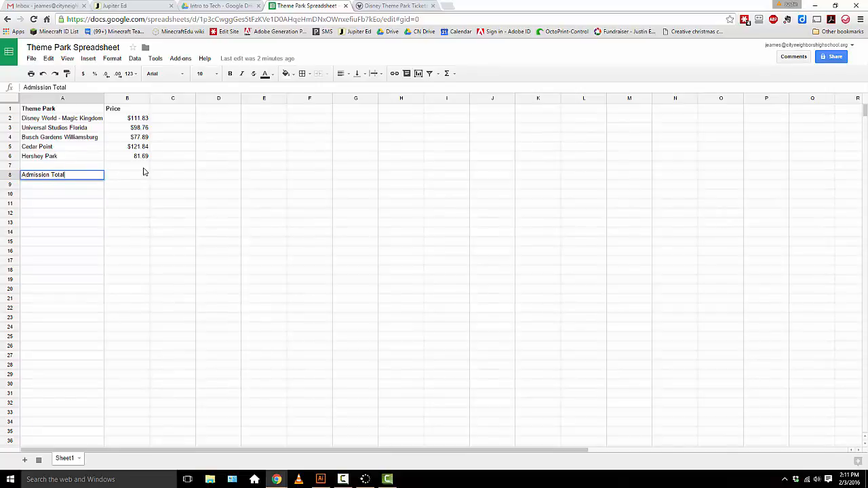
key(Return)
text(A)
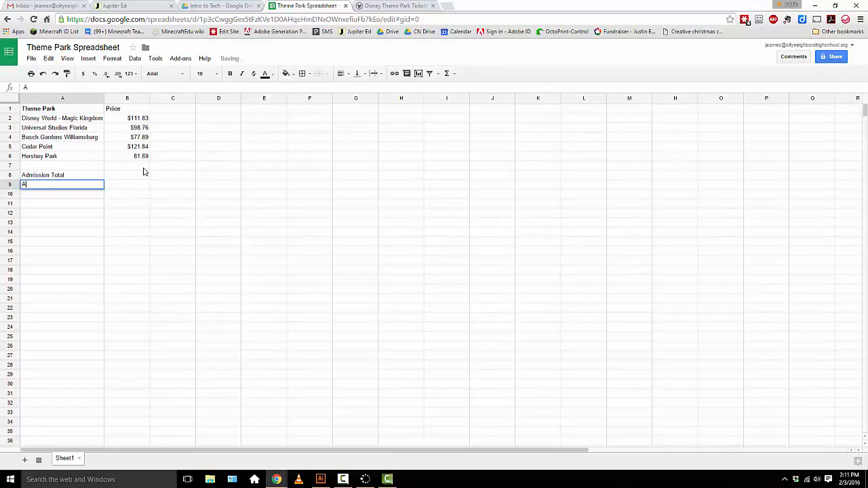
text(dmission Average)
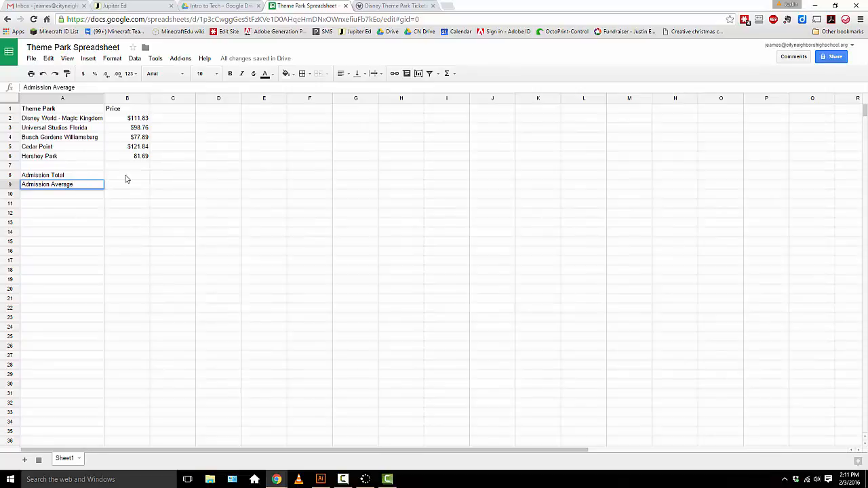
click(126, 178)
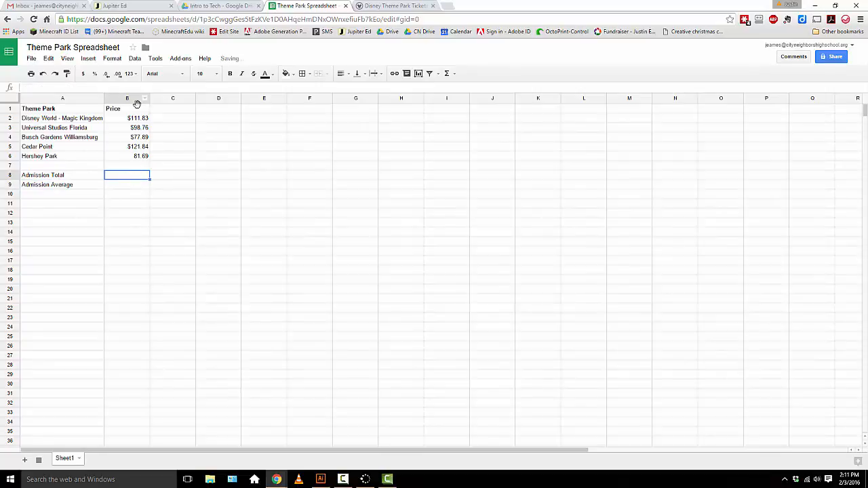
click(116, 187)
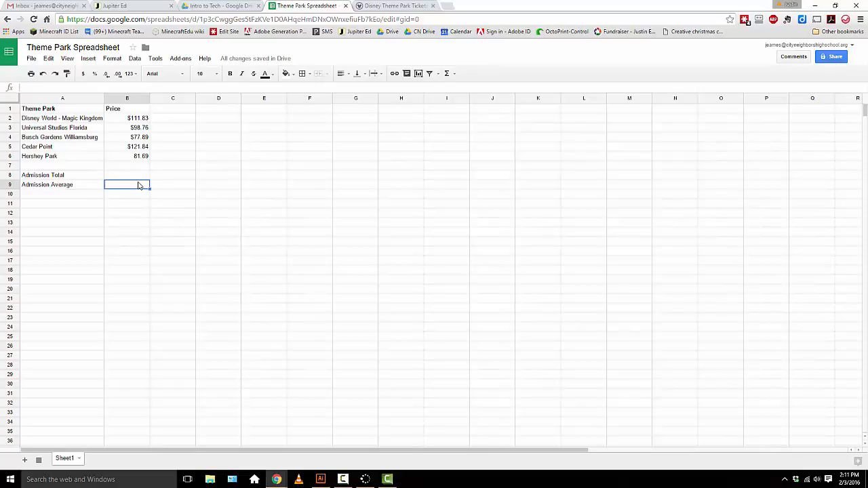
click(139, 176)
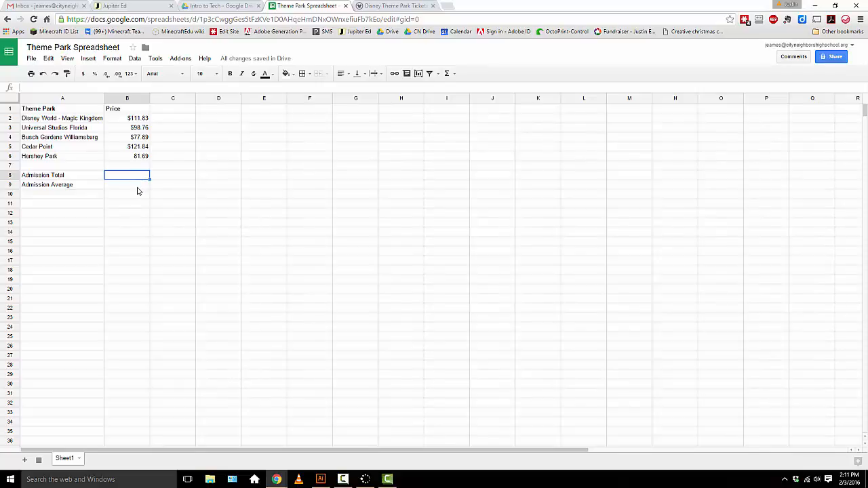
click(138, 186)
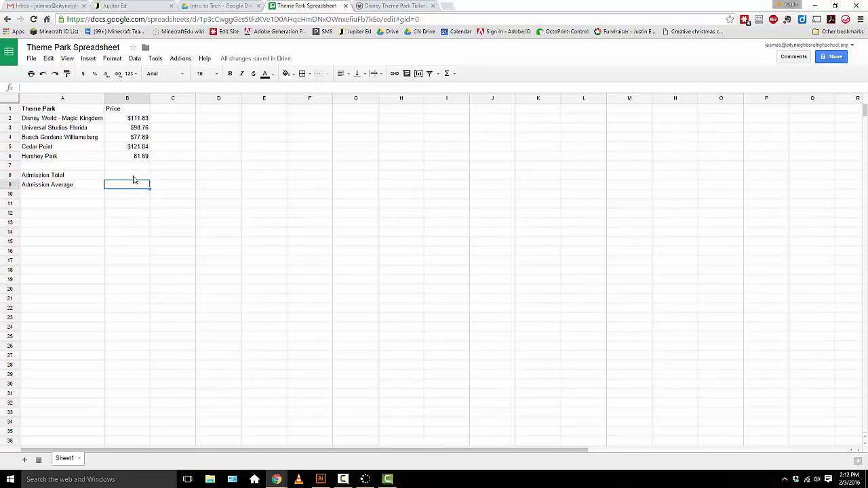
Step: Enter the trial addition formula =3+6 in cell B8 beside Admission Total
click(134, 174)
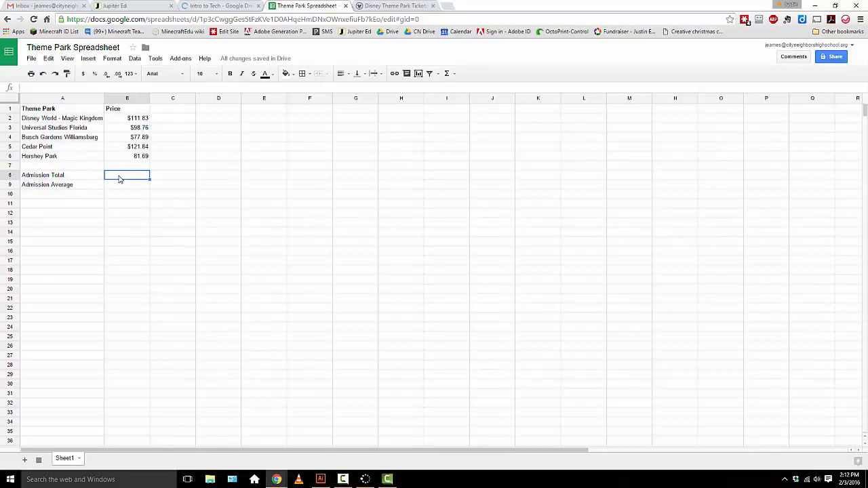
text(=)
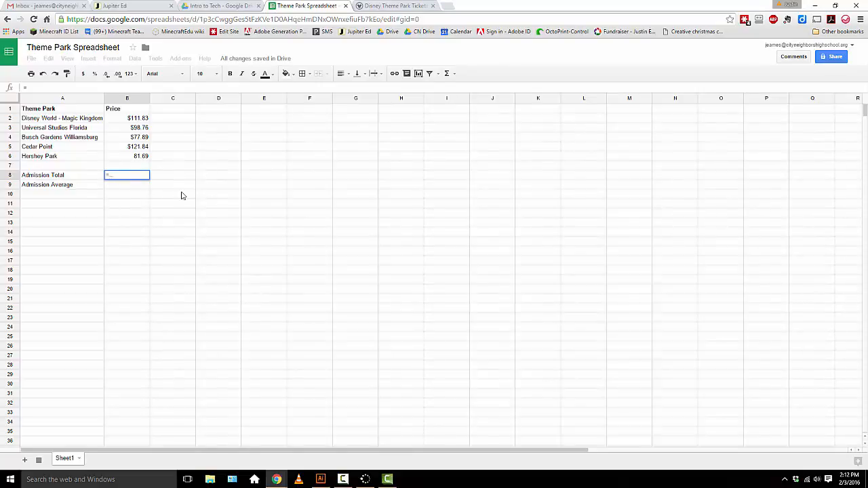
text(3)
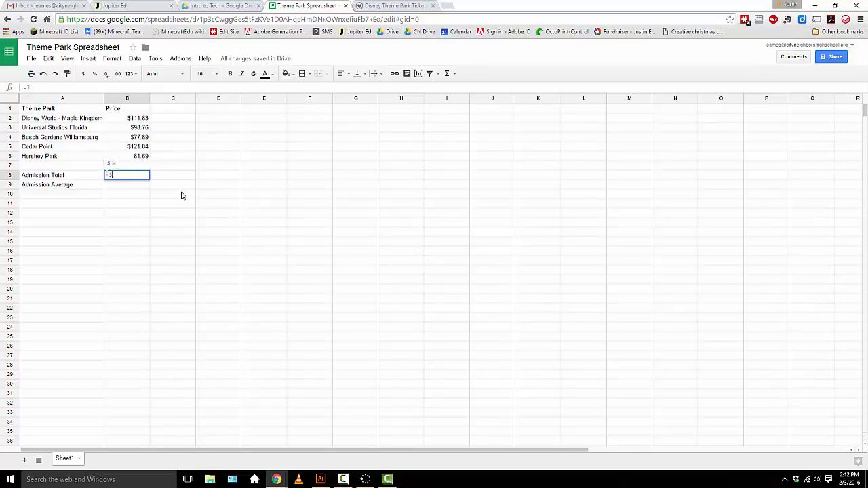
text(+6)
key(Return)
Step: Change the second number of the trial formula in cell B8 so it reads =3+56
click(126, 175)
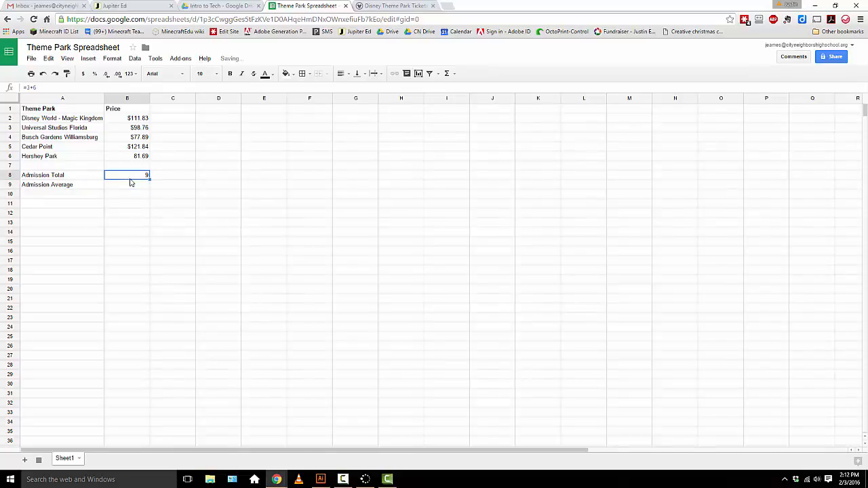
click(35, 88)
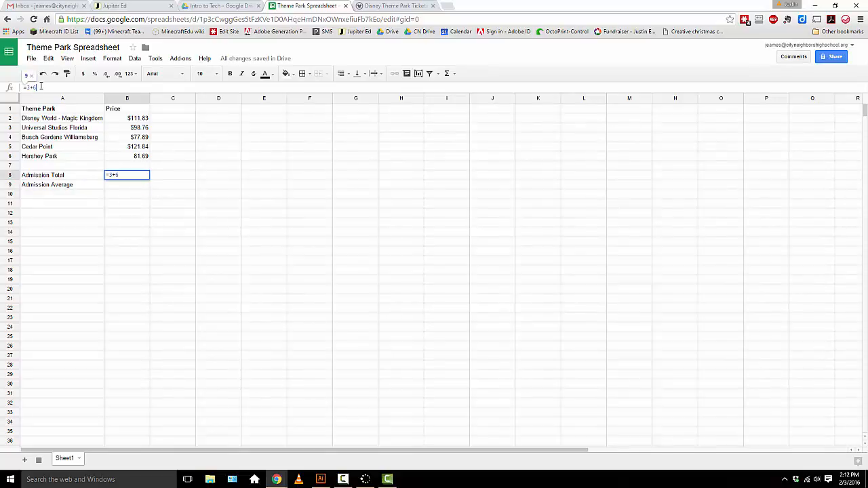
drag(23, 87, 38, 87)
click(127, 175)
key(BackSpace)
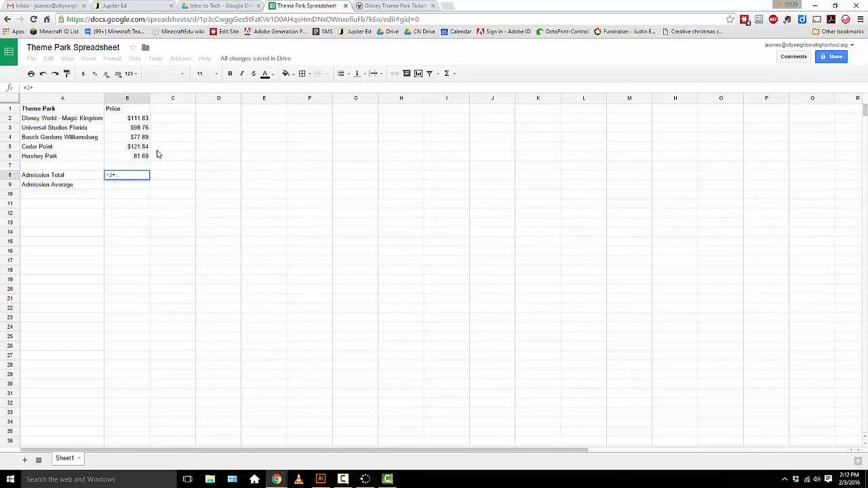
text(56)
key(Return)
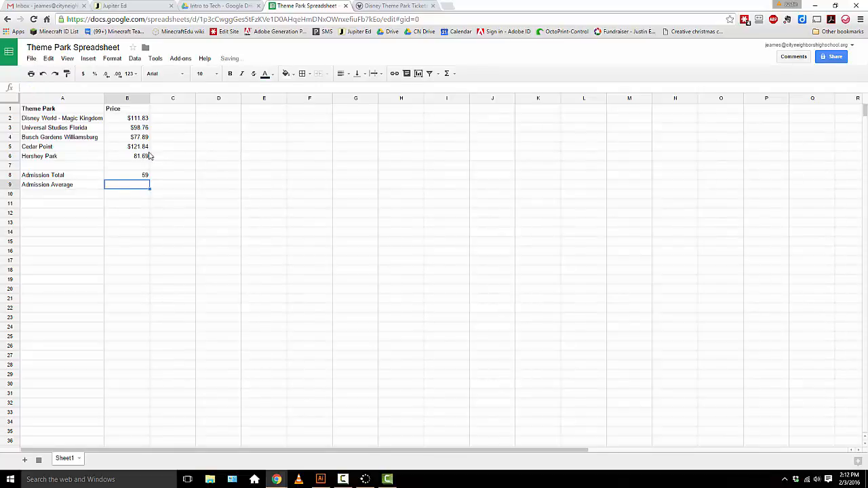
Step: Turn the trial formula in cell B8 into a multiplication, =3*56
click(120, 177)
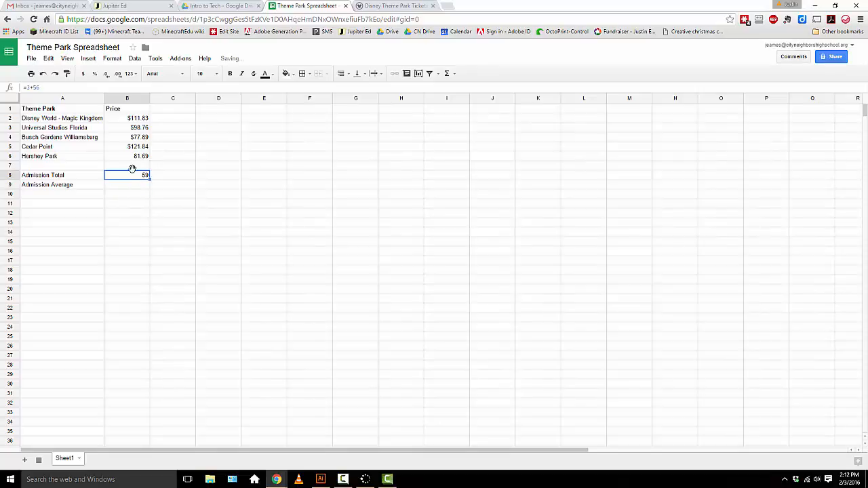
click(41, 88)
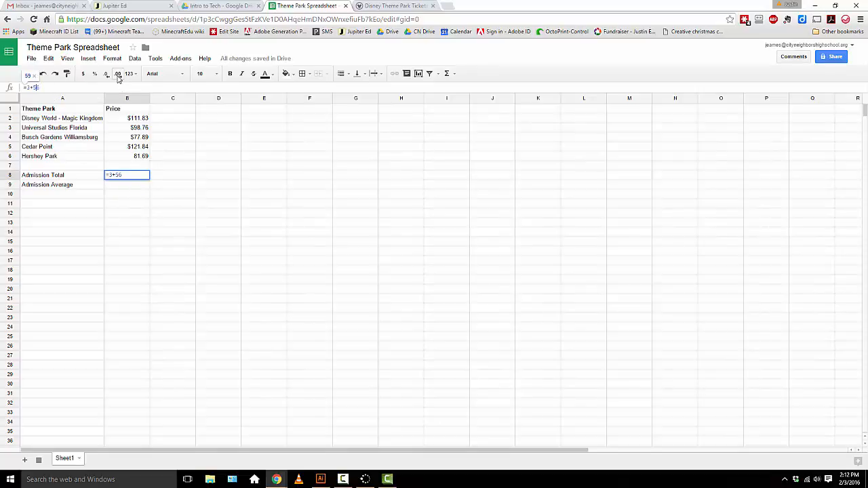
key(BackSpace)
key(Return)
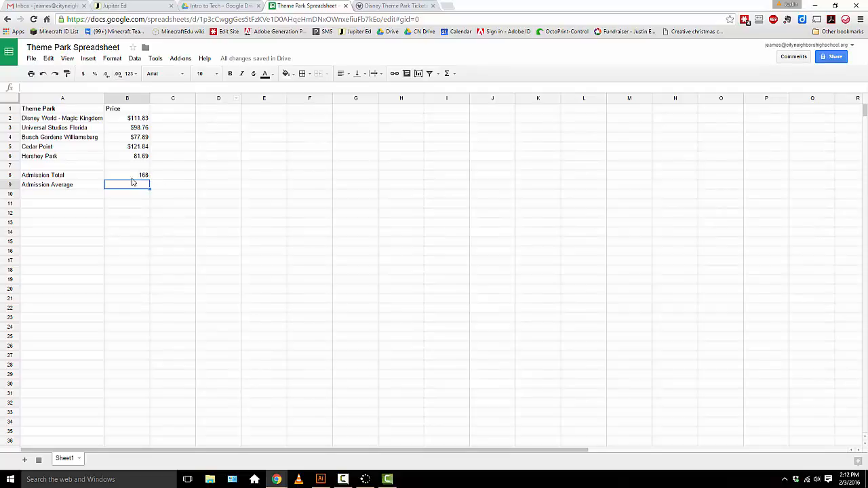
Step: Replace the trial formula in cell B8 with =B2+B3+B4+B5+B6 to add the five theme park prices
click(134, 177)
click(47, 87)
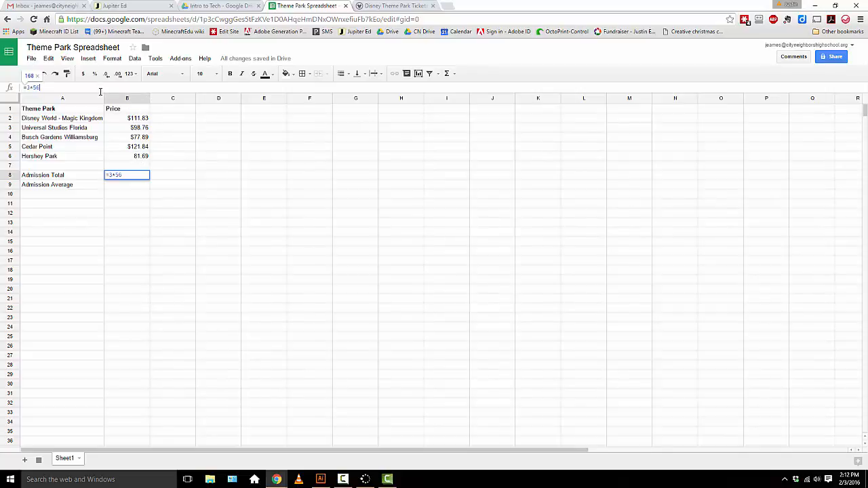
key(BackSpace)
key(BackSpace)
key(BackSpace)
key(BackSpace)
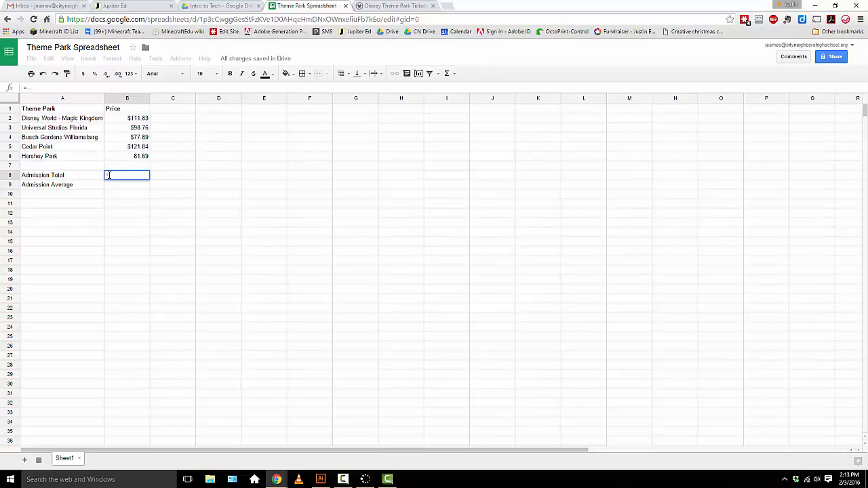
click(131, 119)
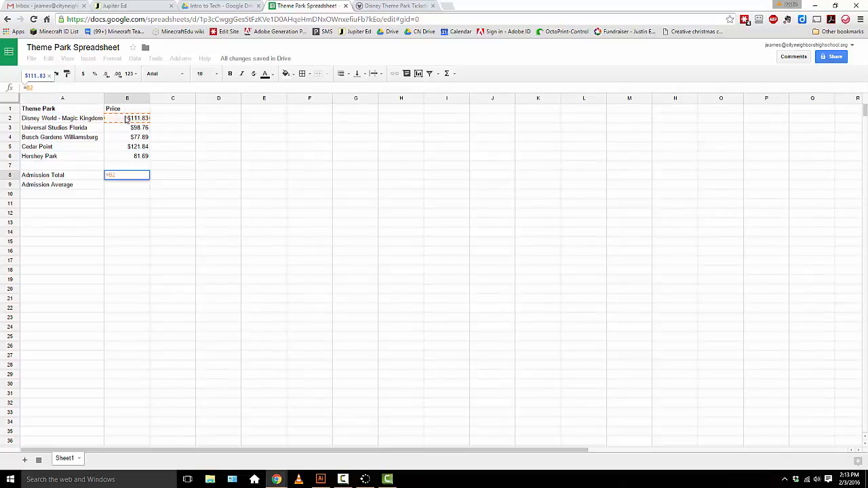
text(+)
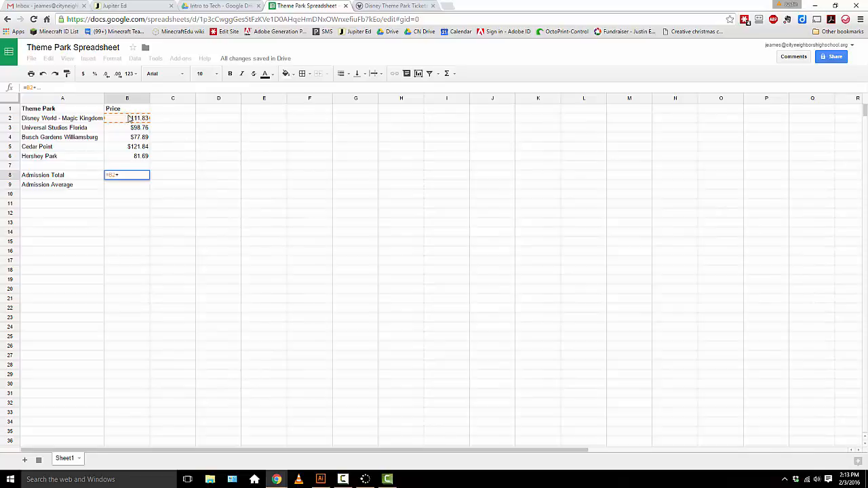
click(138, 129)
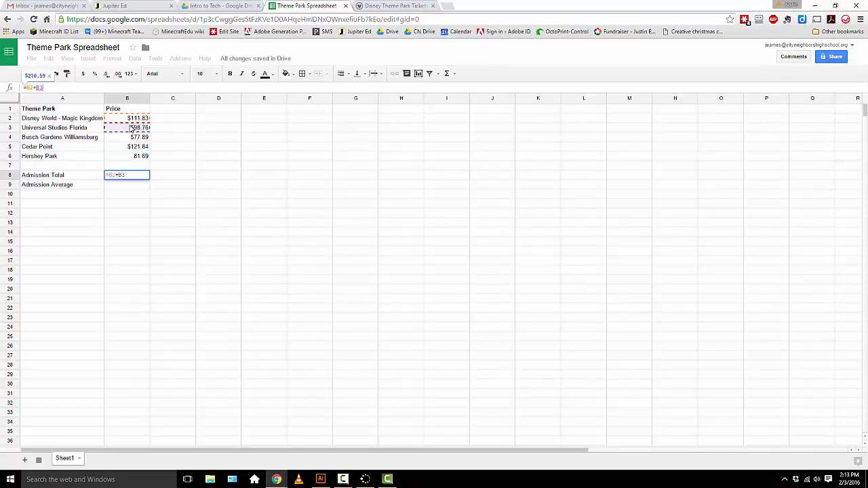
text(+)
click(144, 138)
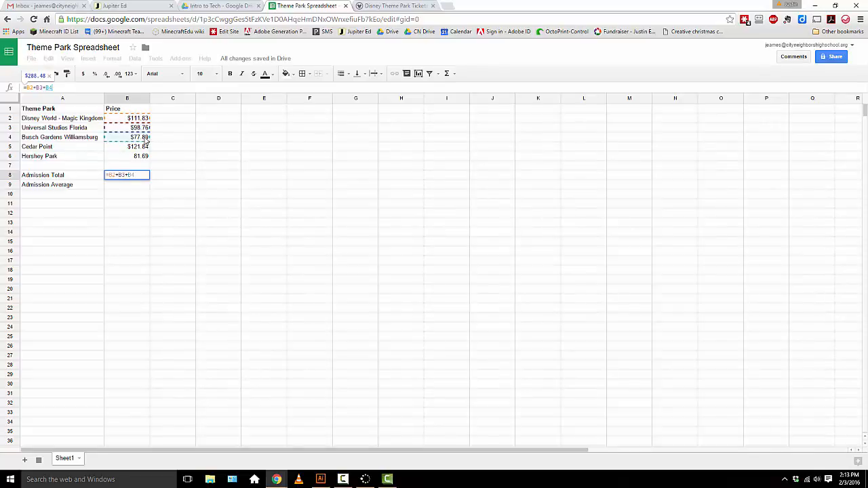
text(+)
click(139, 147)
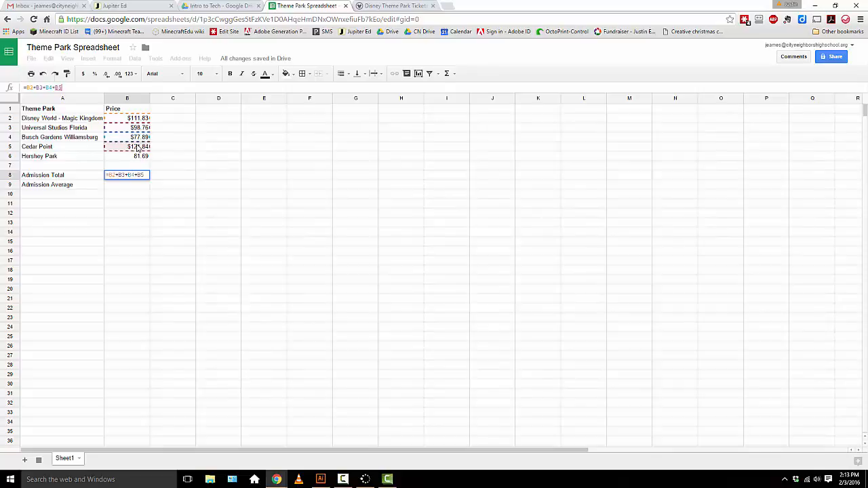
text(+)
click(138, 157)
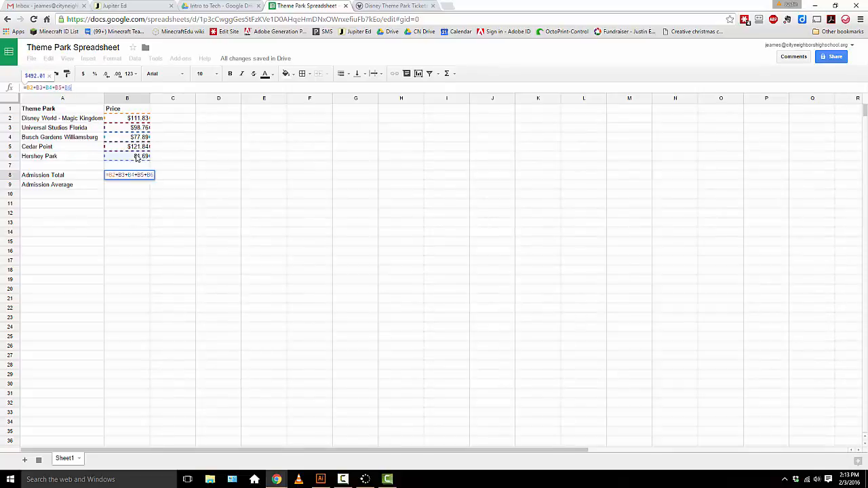
key(Return)
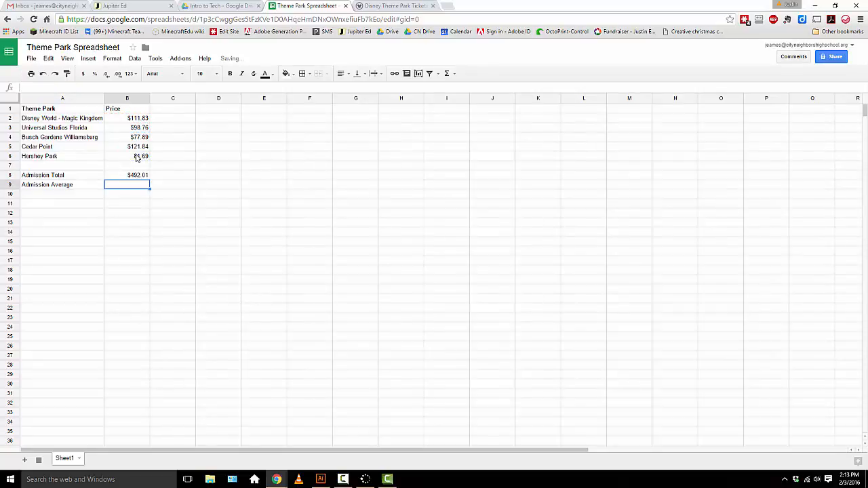
Step: Replace the Admission Total formula in cell B8 with a SUM function over the price range B2:B6
click(138, 175)
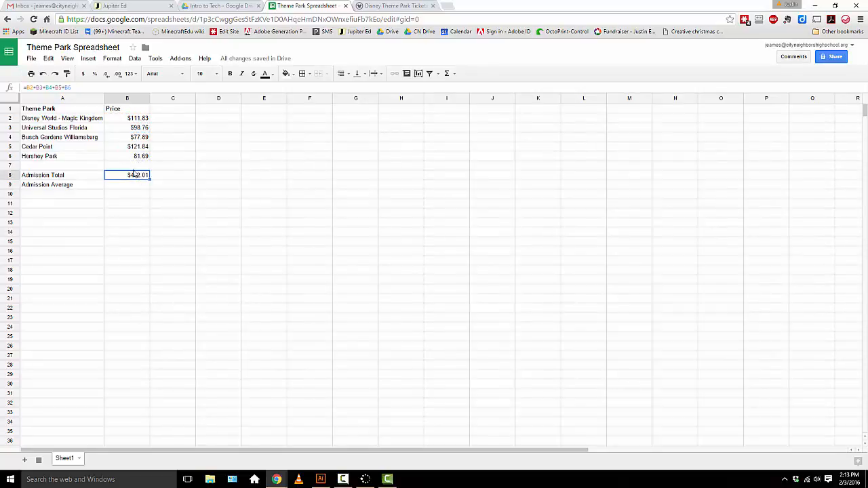
click(87, 88)
key(BackSpace)
key(BackSpace)
key(BackSpace)
key(BackSpace)
key(BackSpace)
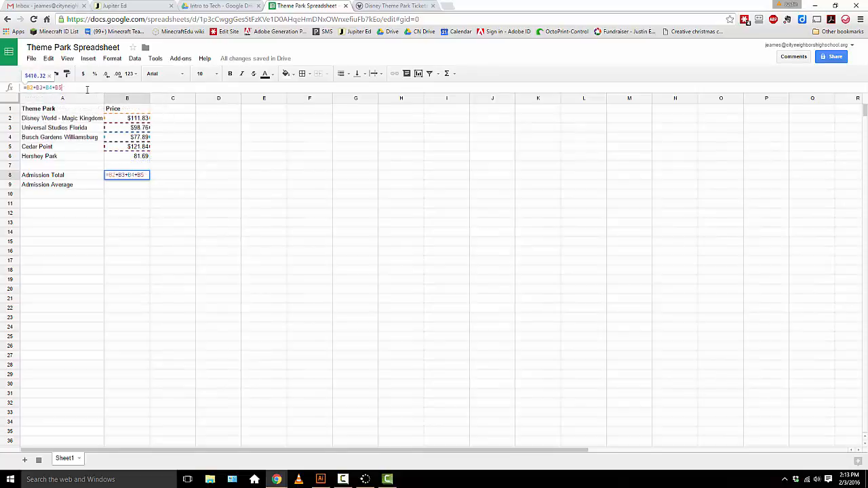
key(BackSpace)
key(BackSpace)
key(BackSpace)
key(BackSpace)
key(BackSpace)
key(BackSpace)
key(BackSpace)
key(BackSpace)
key(BackSpace)
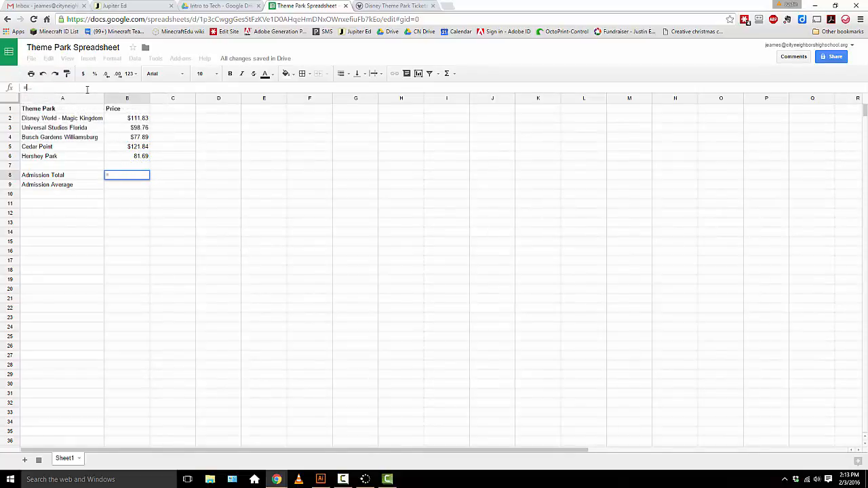
text(sum()
drag(134, 121, 132, 158)
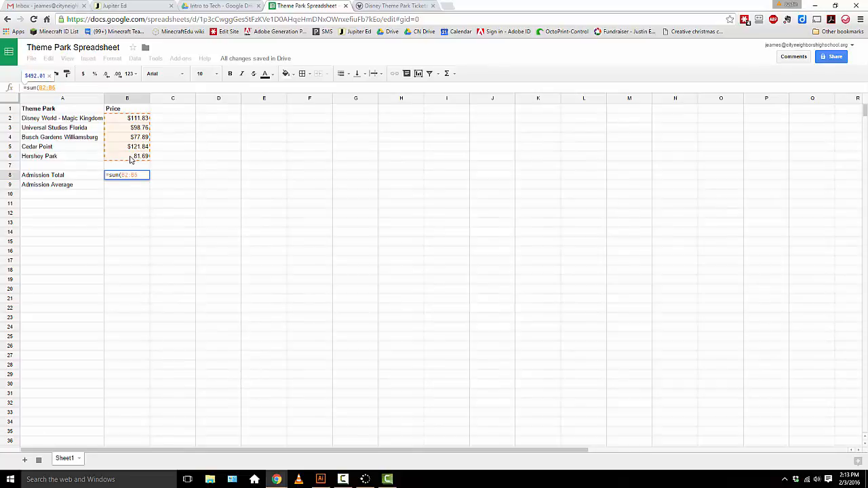
key(Return)
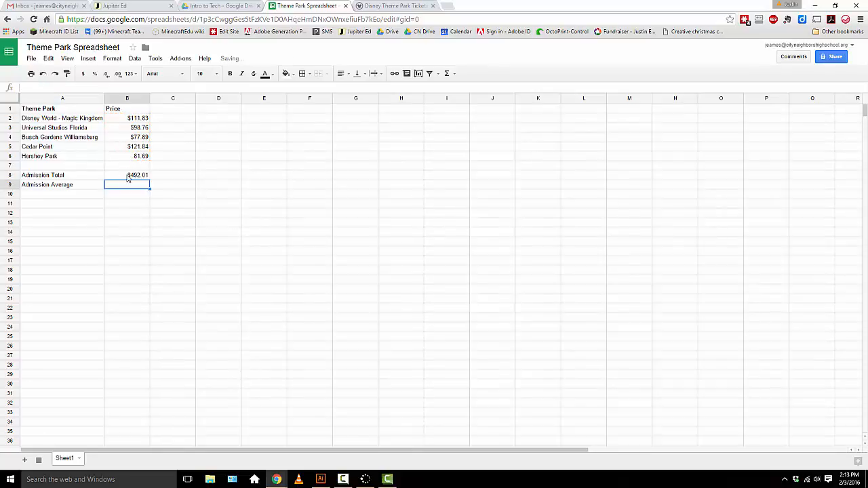
Step: Review the complete SUM formula in cell B8 without changing it
click(127, 175)
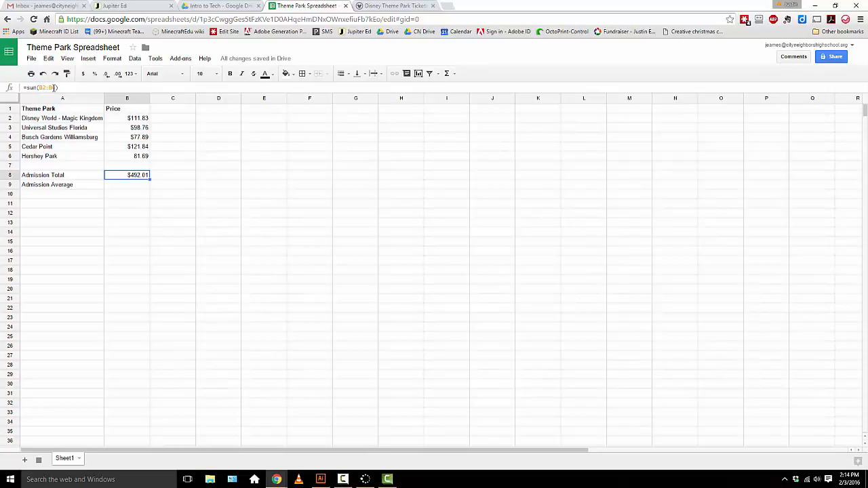
drag(60, 88, 23, 88)
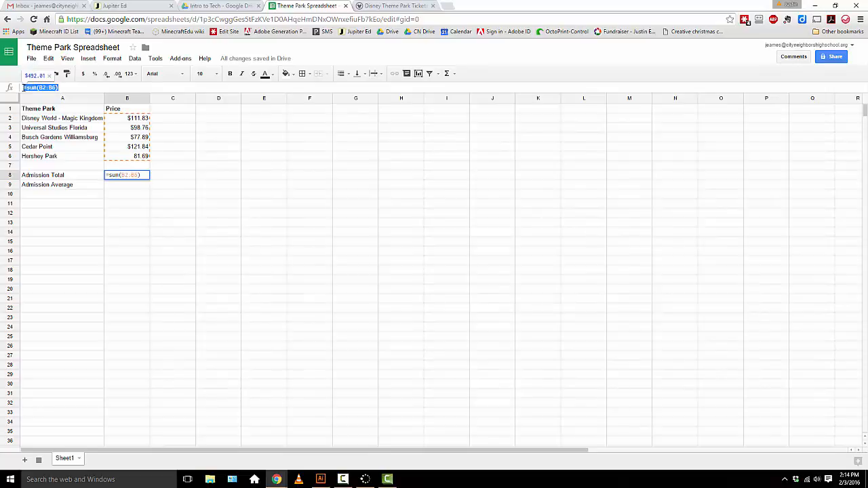
key(Return)
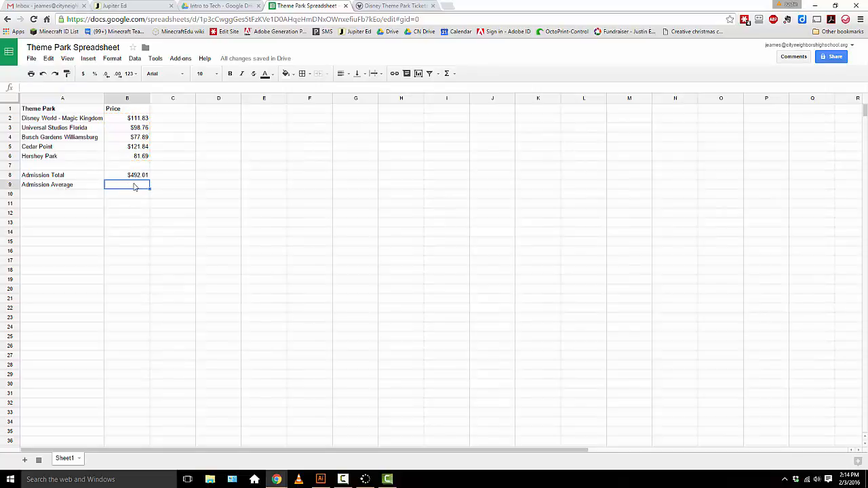
Step: Enter an AVERAGE function over the price range B2:B6 in cell B9 for the Admission Average
click(104, 88)
click(133, 121)
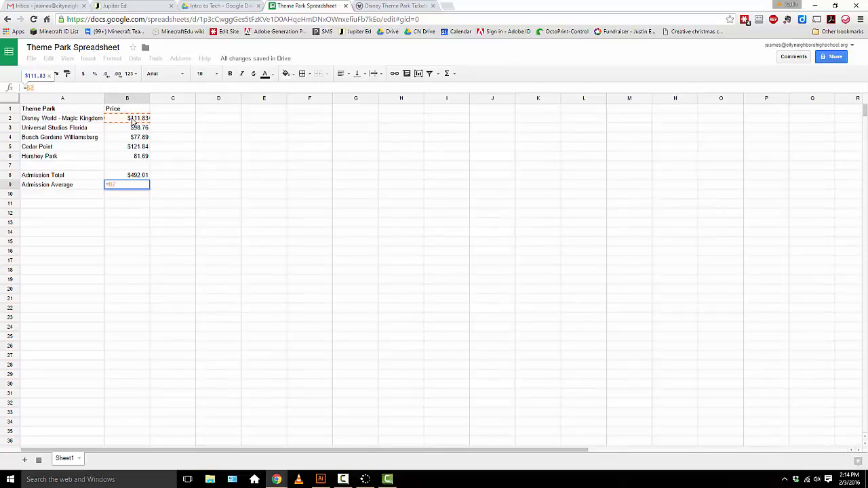
key(BackSpace)
key(BackSpace)
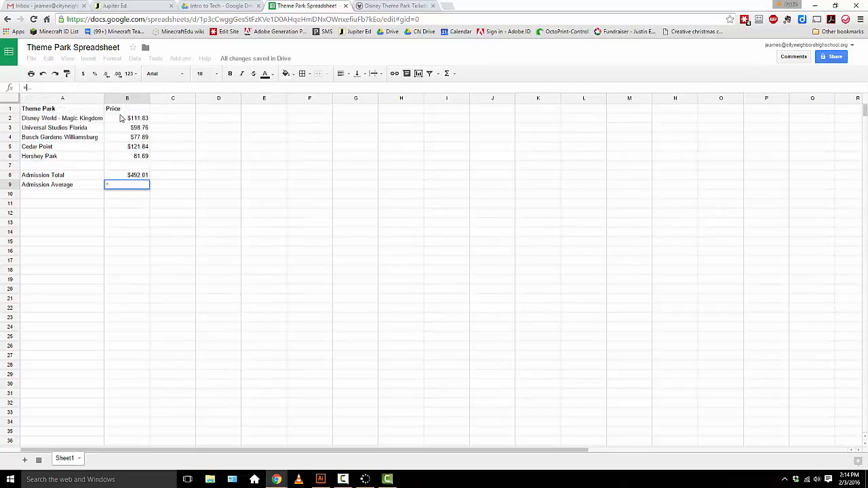
text(average()
drag(122, 116, 126, 157)
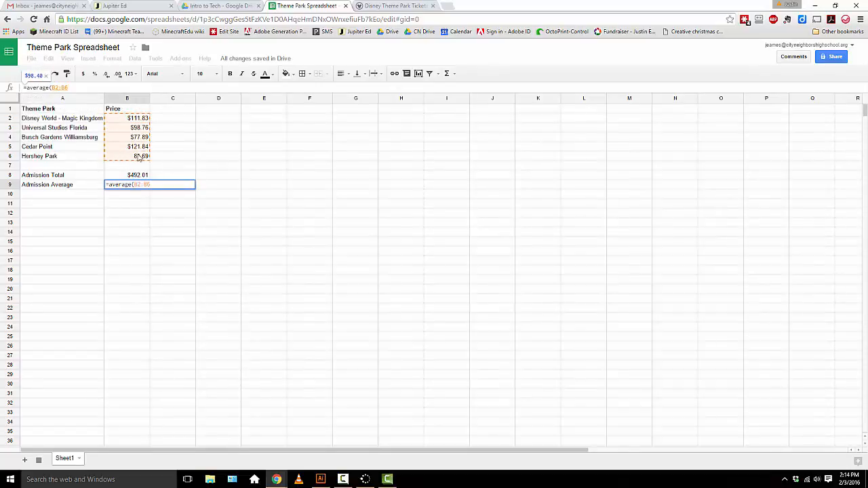
key(Return)
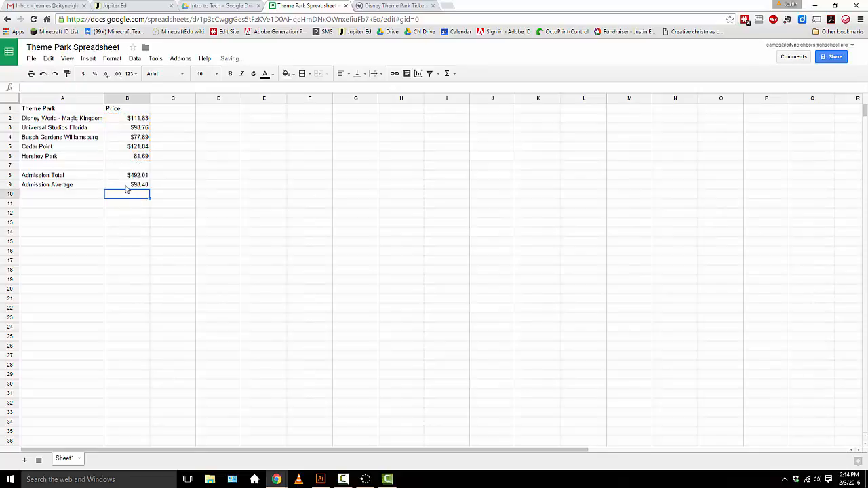
click(118, 187)
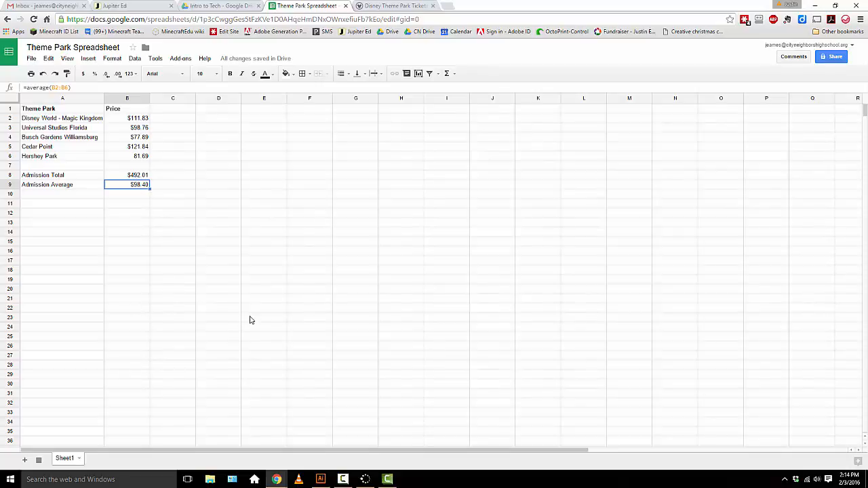
Step: Try a price of $348.65 for Busch Gardens Williamsburg in cell B4 to test the formulas, and undo the change
click(139, 140)
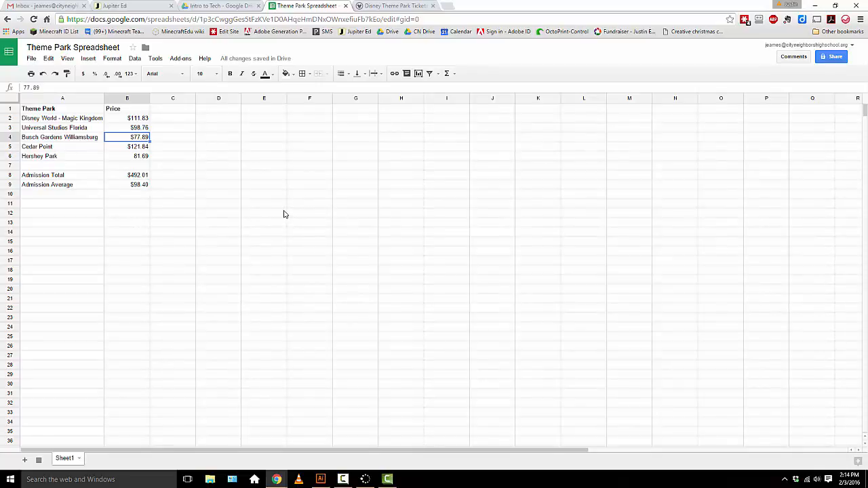
text($348.65)
key(Return)
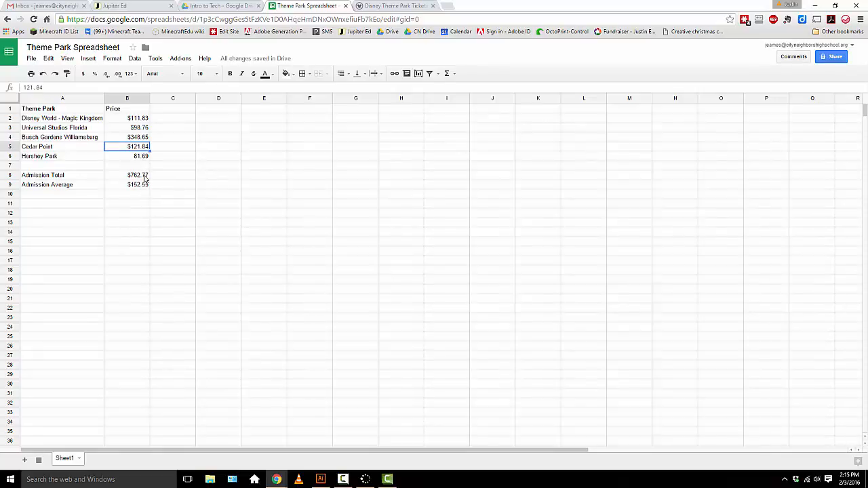
click(145, 176)
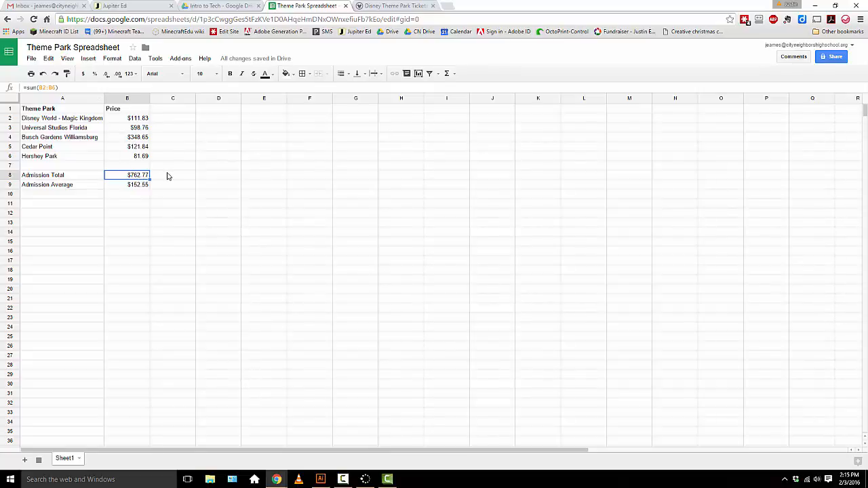
key(ctrl+z)
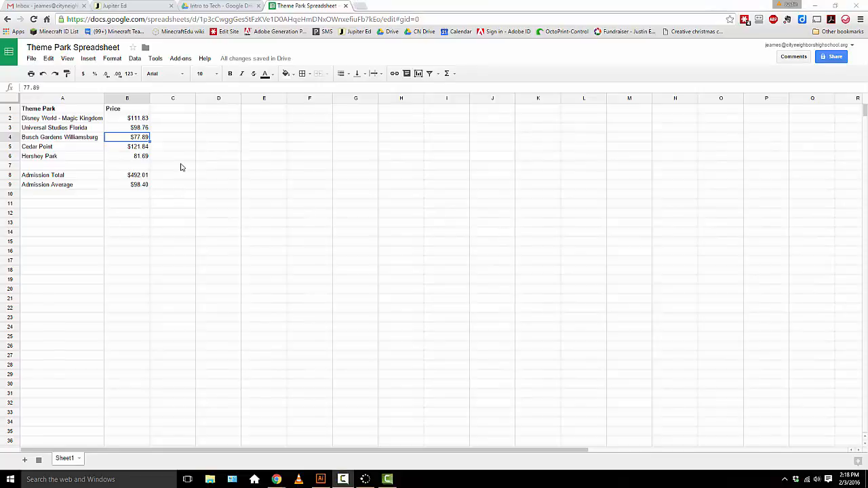
Step: Apply all borders to the whole table in cells A1:B9
click(68, 110)
drag(93, 128, 133, 185)
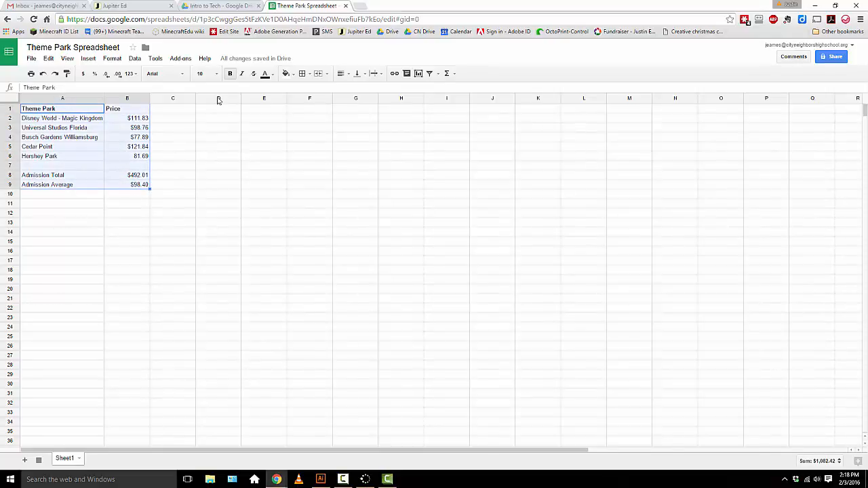
click(312, 76)
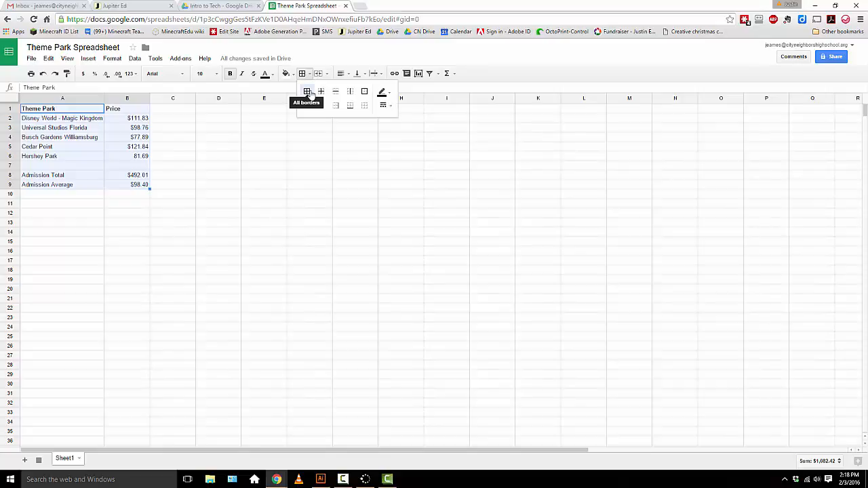
click(308, 93)
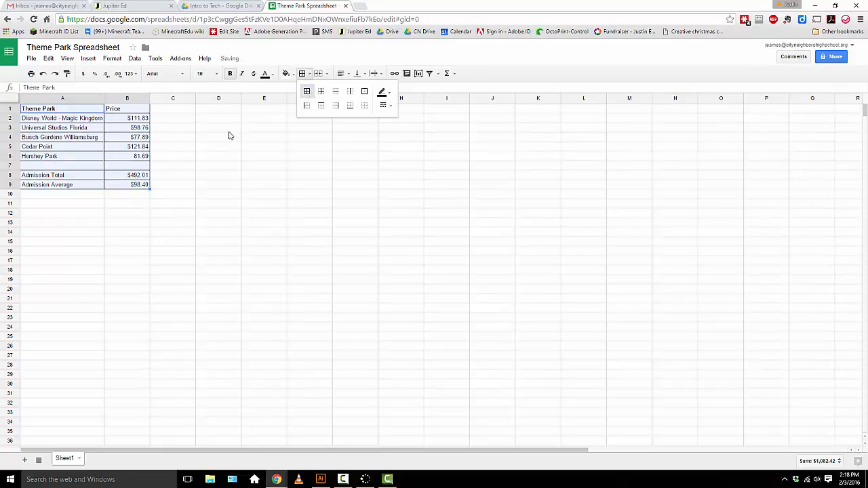
click(110, 196)
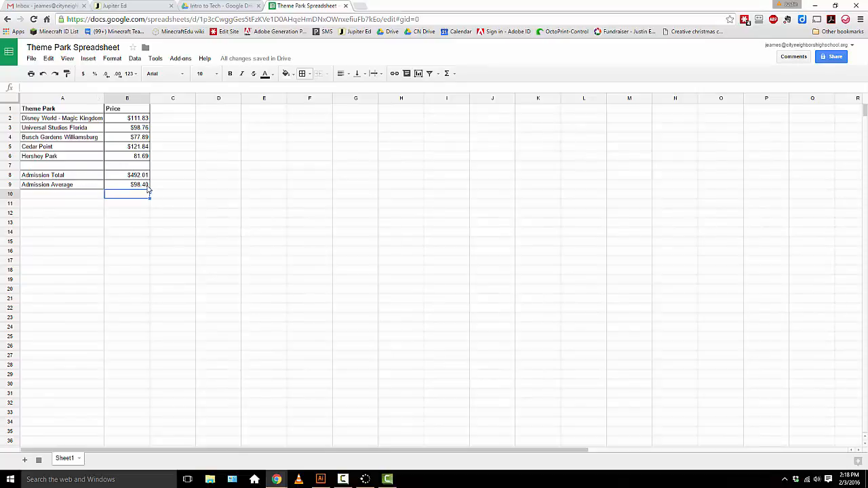
Step: Start a chart from the theme park names and prices in cells A1:B6
click(79, 110)
key(ctrl+a)
drag(80, 116, 120, 157)
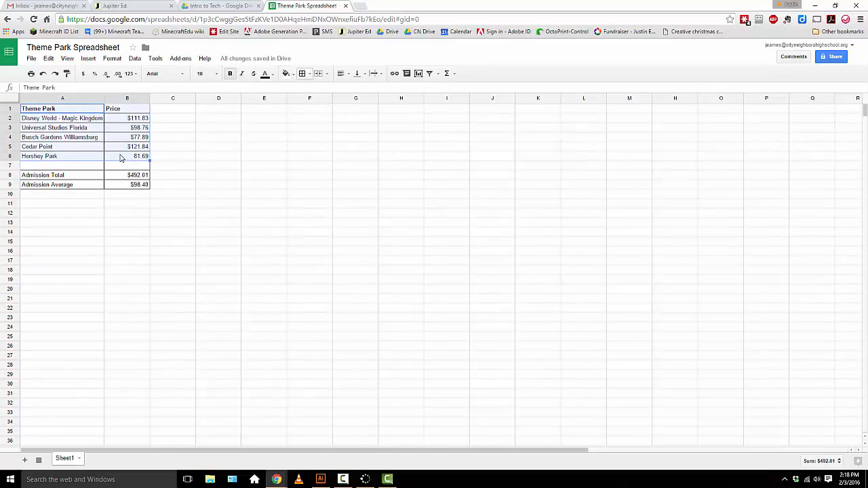
click(419, 74)
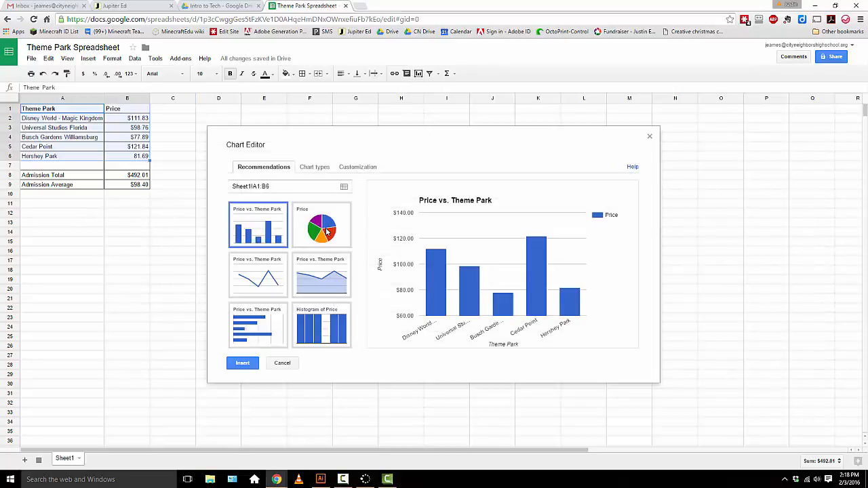
Step: Preview the recommended pie, line, area and bar charts for the theme park prices
click(326, 232)
click(273, 279)
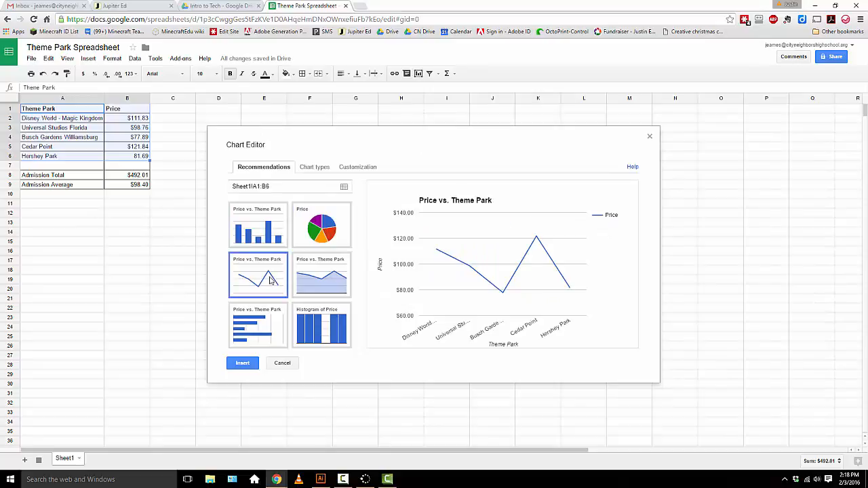
click(315, 286)
click(275, 318)
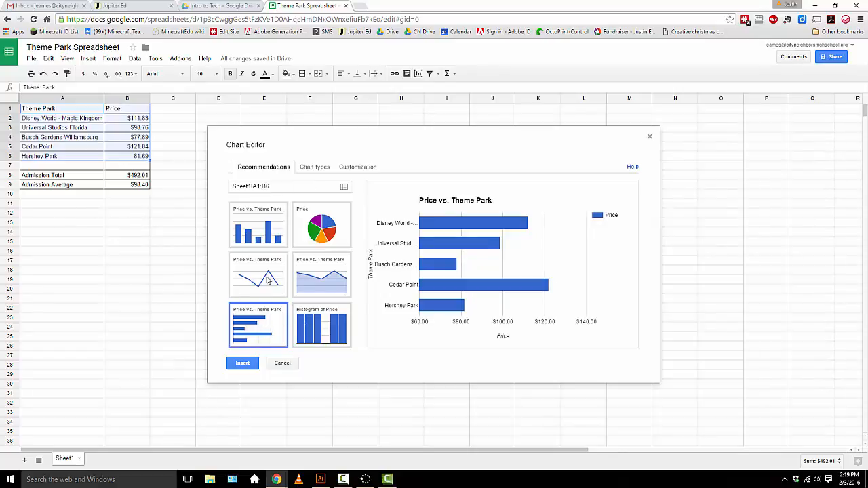
Step: Insert the recommended column chart of price by theme park and place it below the table, starting at row 11
click(266, 219)
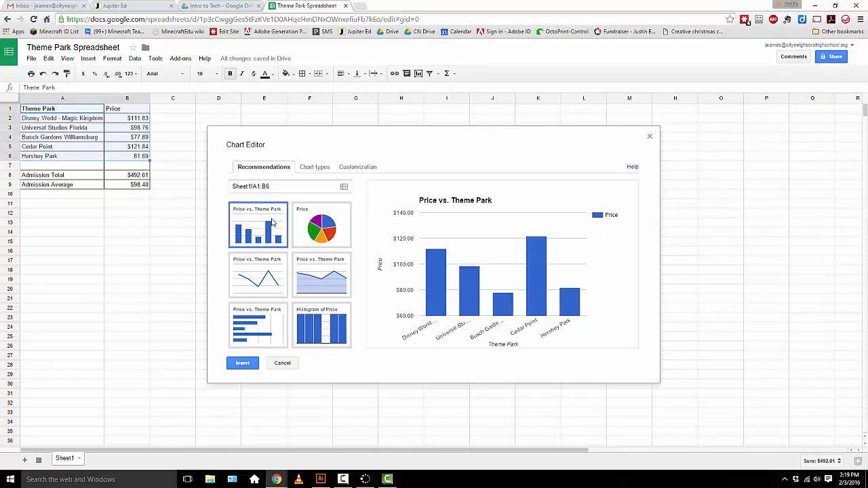
click(243, 365)
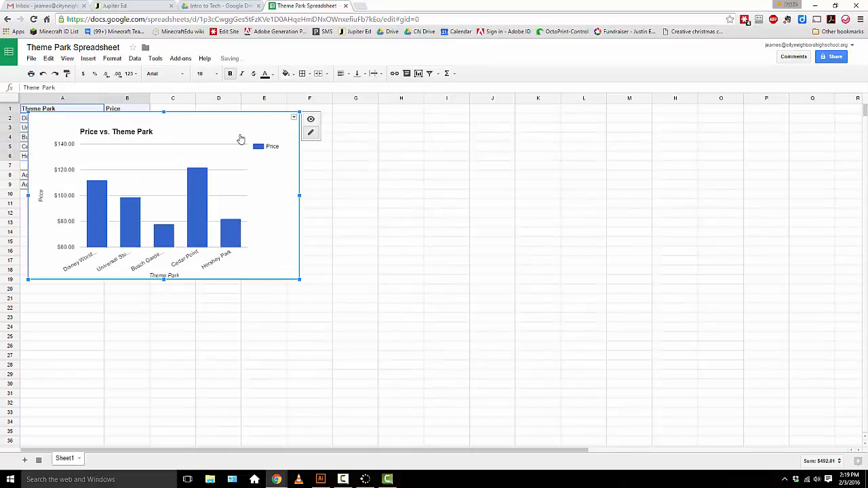
drag(239, 145, 232, 224)
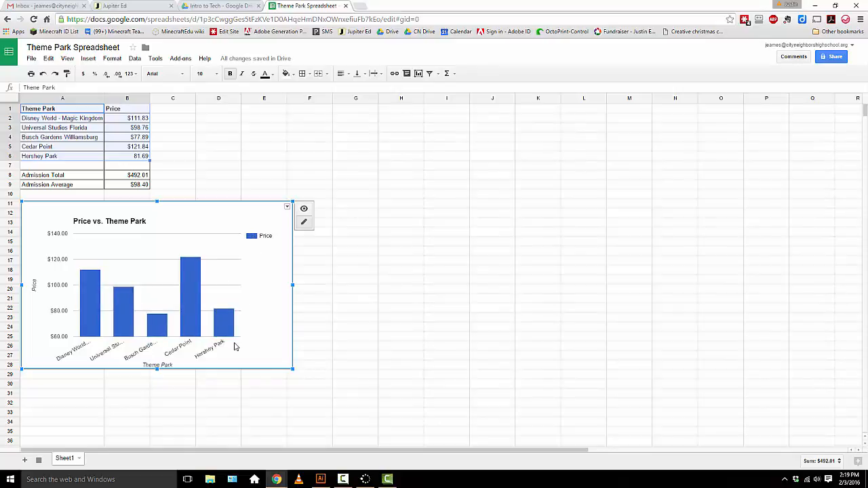
Step: Change the chart title to "Price at Various Theme Parks"
click(132, 225)
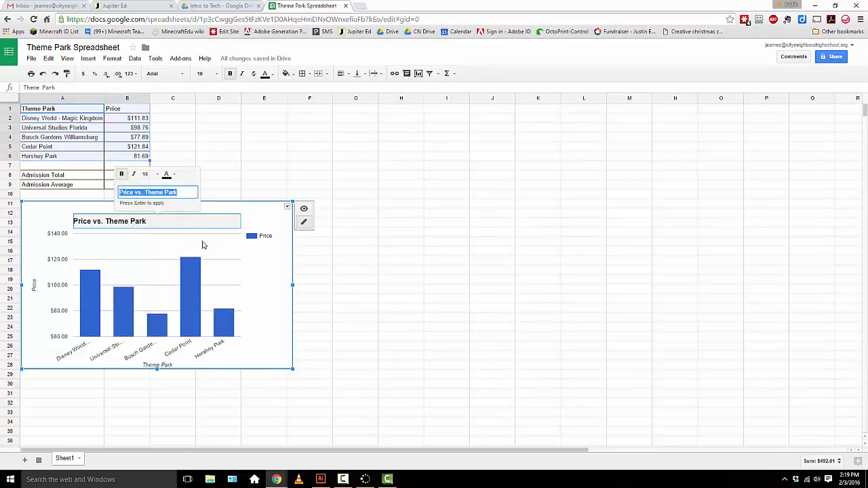
click(179, 192)
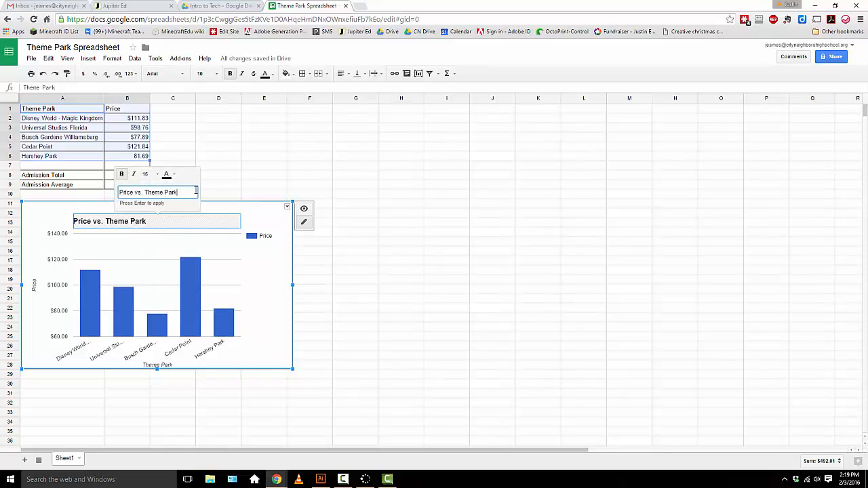
key(BackSpace)
key(BackSpace)
key(BackSpace)
key(BackSpace)
key(BackSpace)
key(BackSpace)
key(BackSpace)
text(rks)
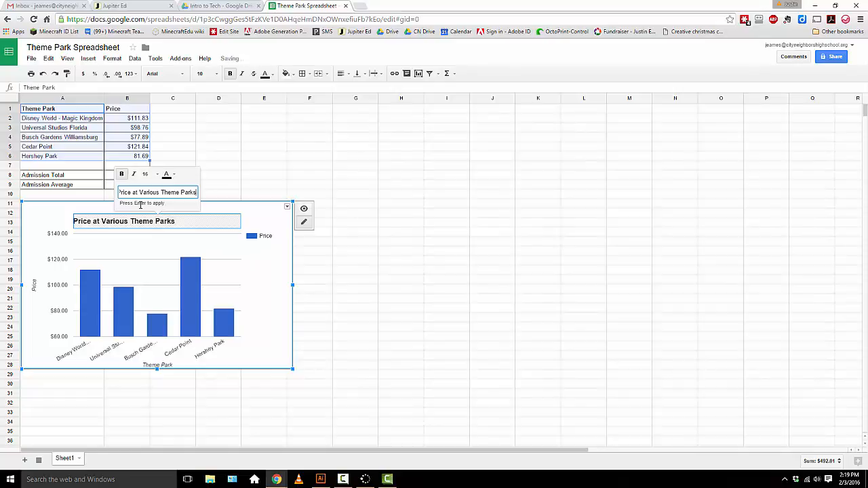
click(267, 265)
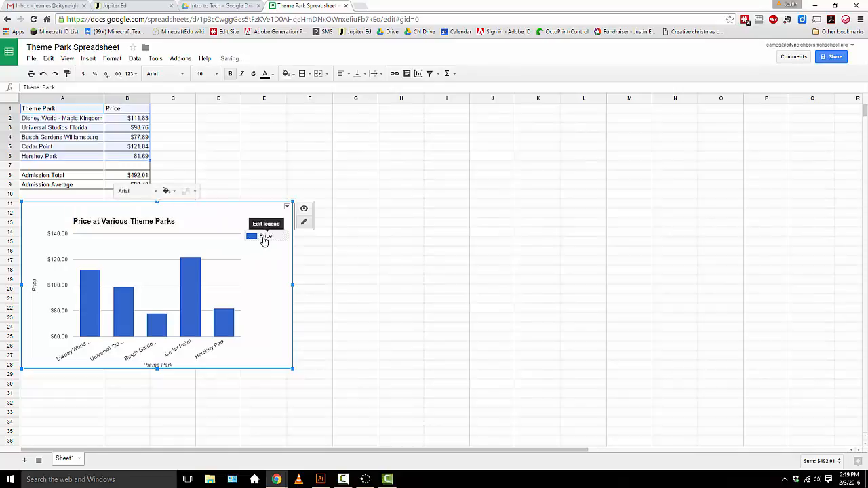
Step: Set the position of the chart's Price legend to Bottom
click(264, 239)
click(267, 259)
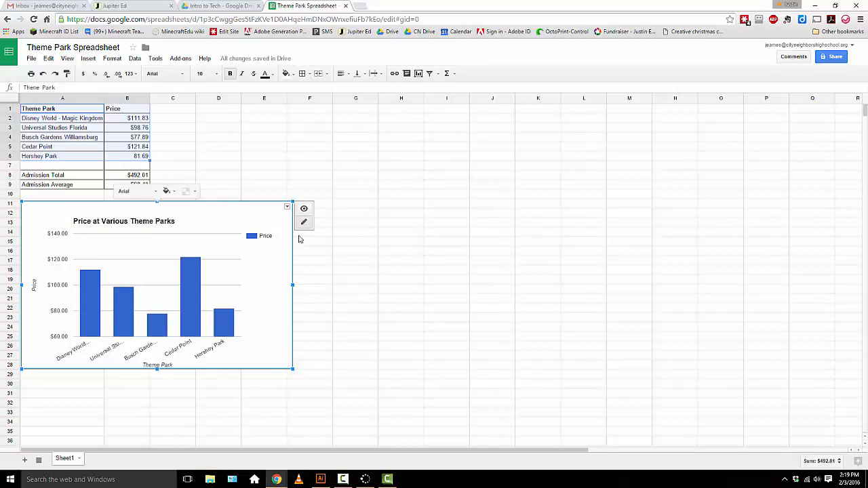
click(266, 239)
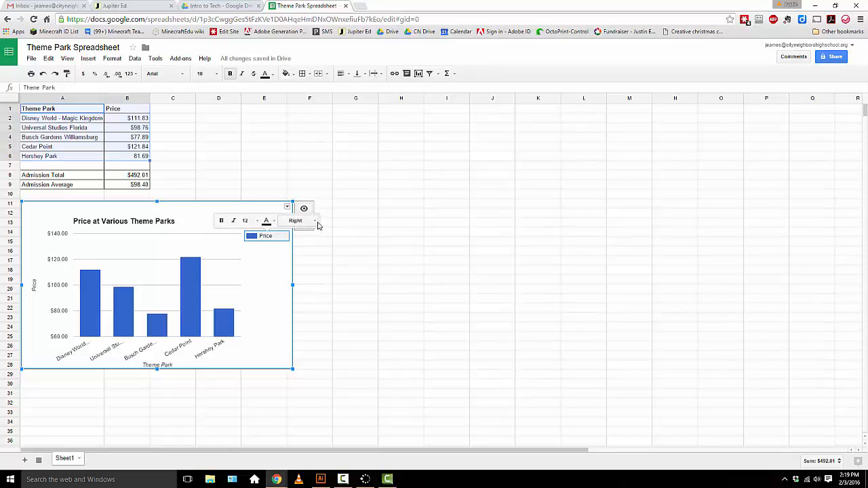
click(315, 221)
click(302, 270)
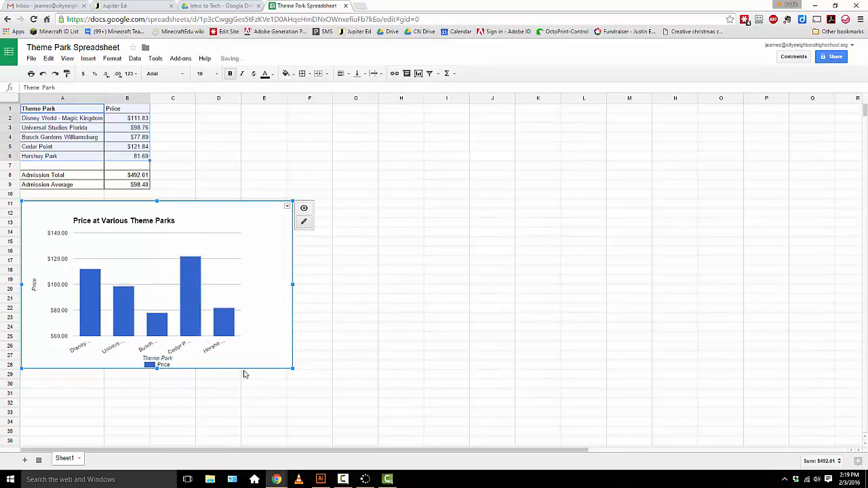
Step: Set the chart's Price legend position back to Right
click(152, 366)
click(205, 352)
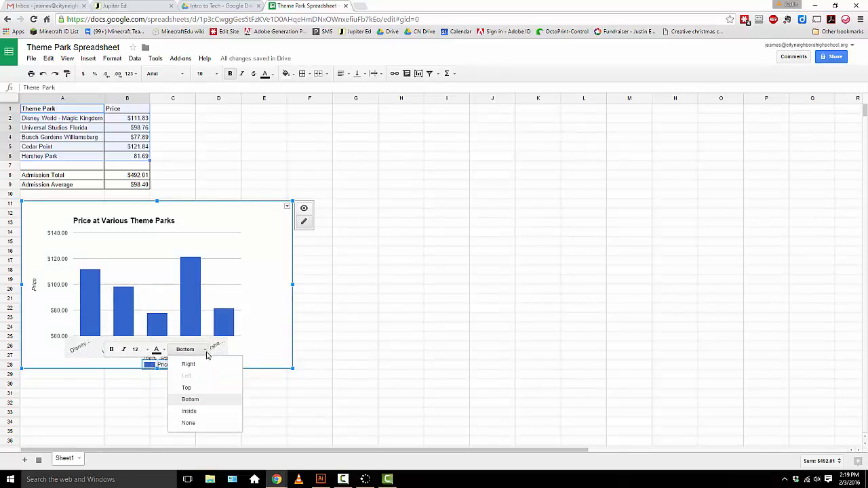
click(207, 364)
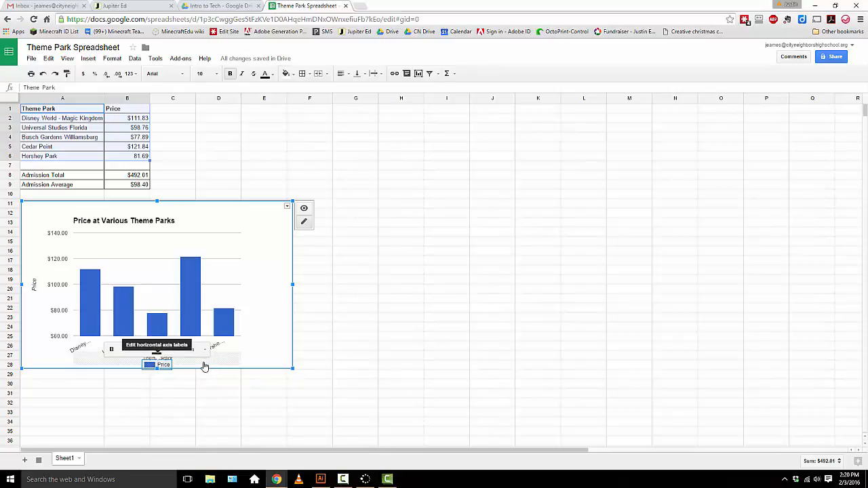
click(196, 352)
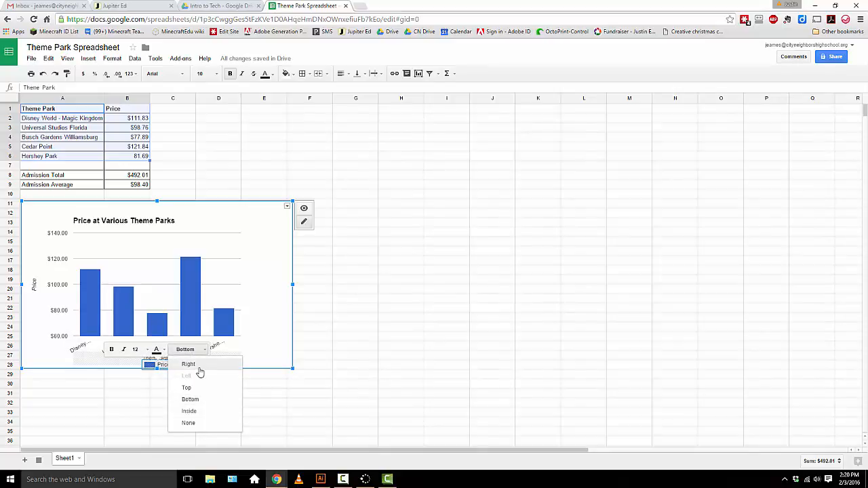
click(199, 363)
click(271, 335)
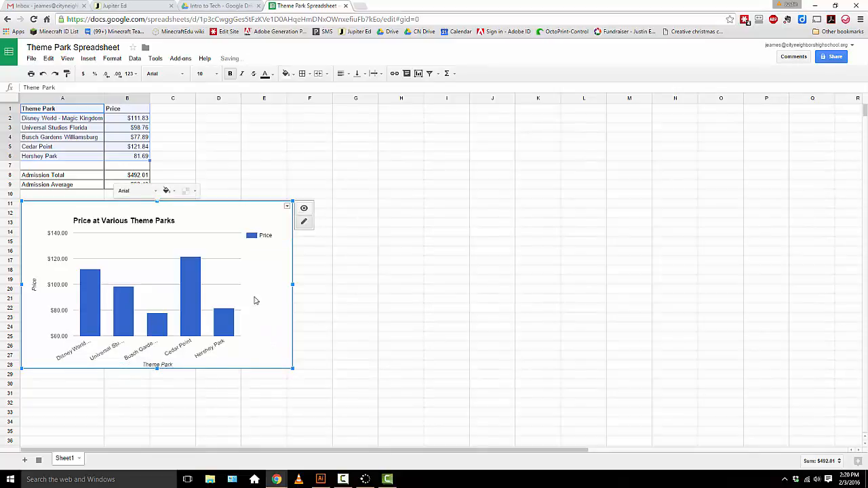
Step: Examine the contents of price cells B2 and B3 and the formulas behind the Admission Total and Admission Average in B8 and B9
click(135, 120)
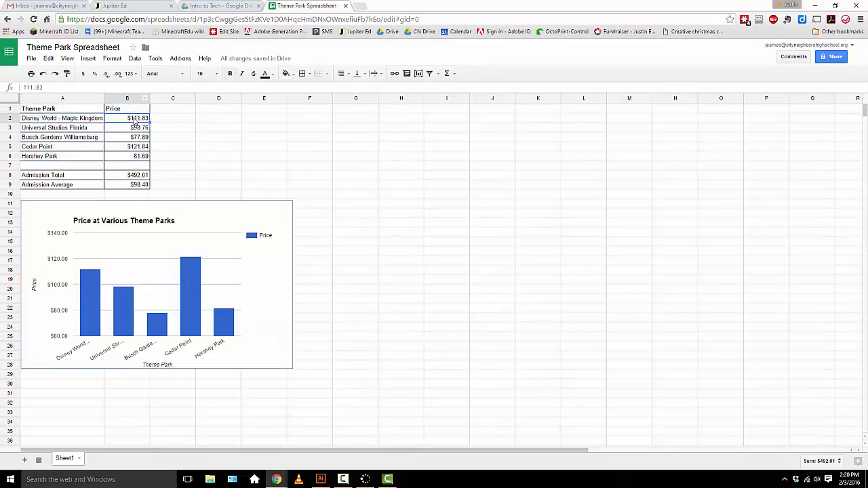
click(134, 129)
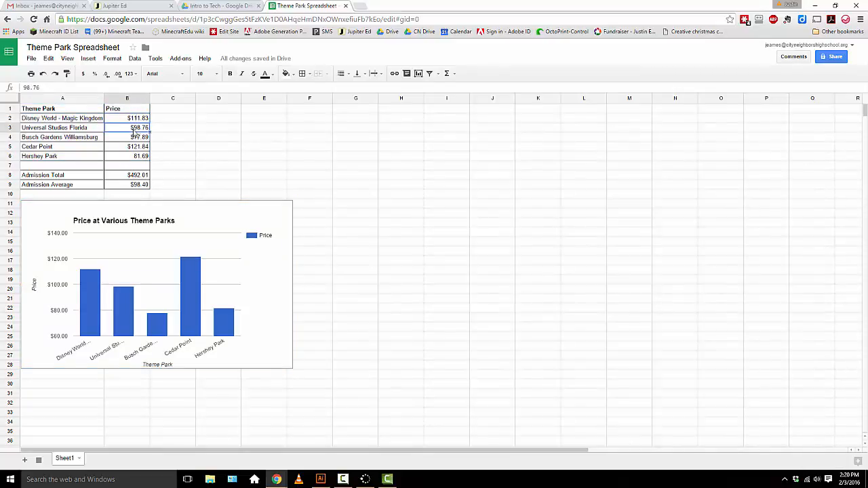
click(131, 175)
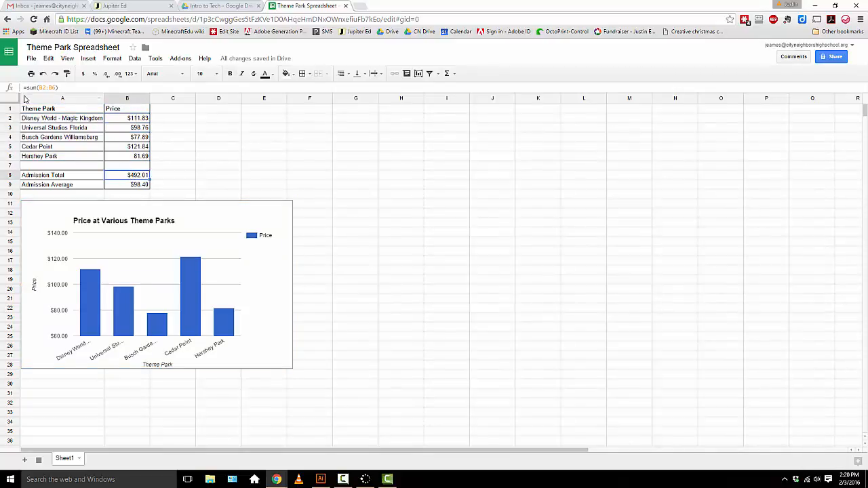
click(141, 184)
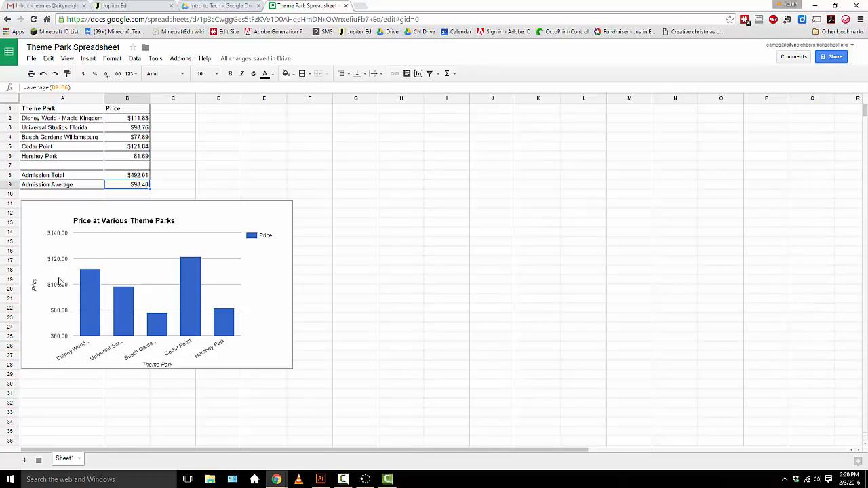
click(138, 178)
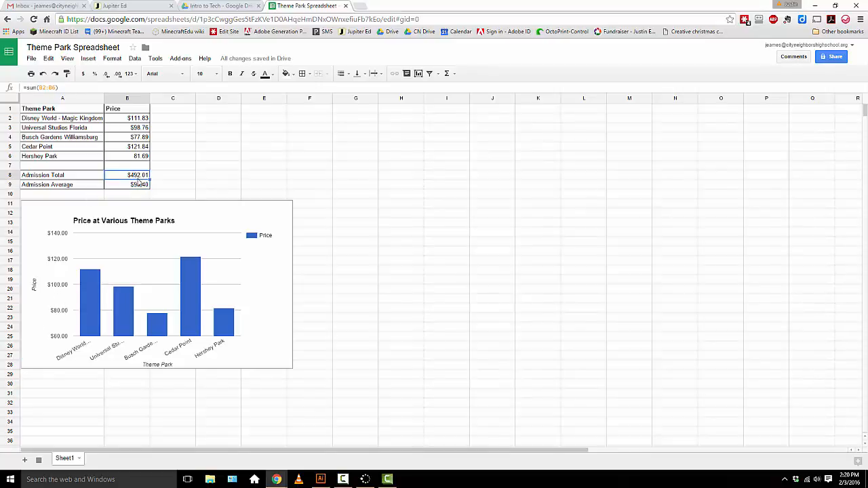
click(61, 88)
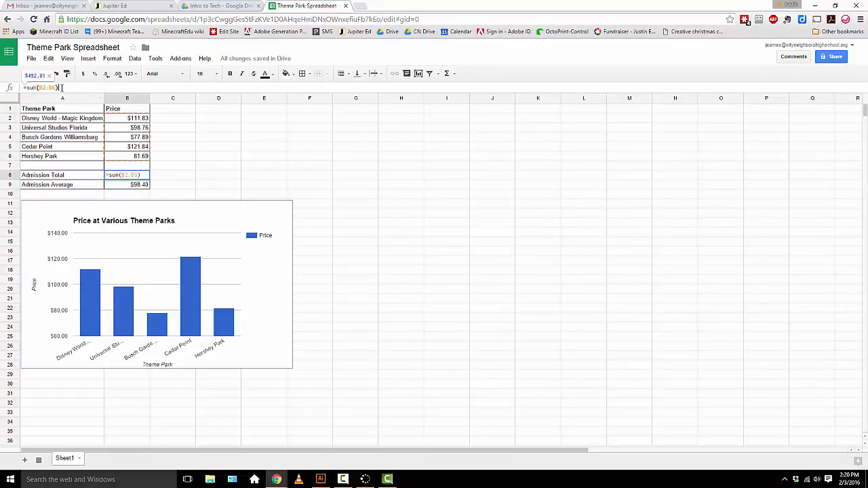